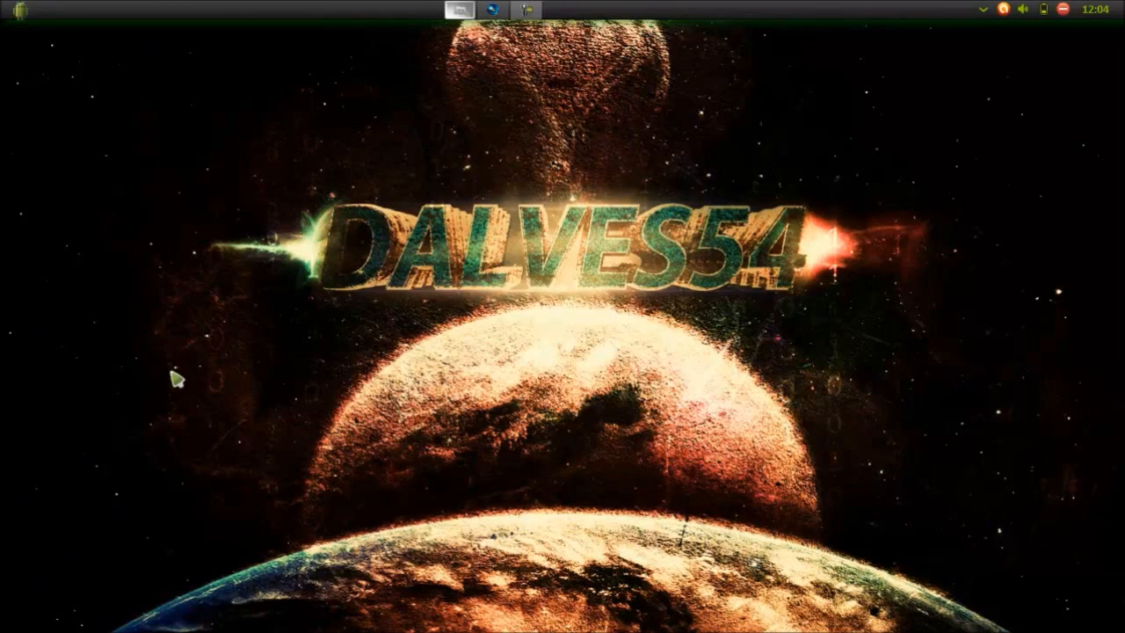
- Open the logo c4d project in CINEMA 4D and close the logo folder window
mouse_move(309, 625)
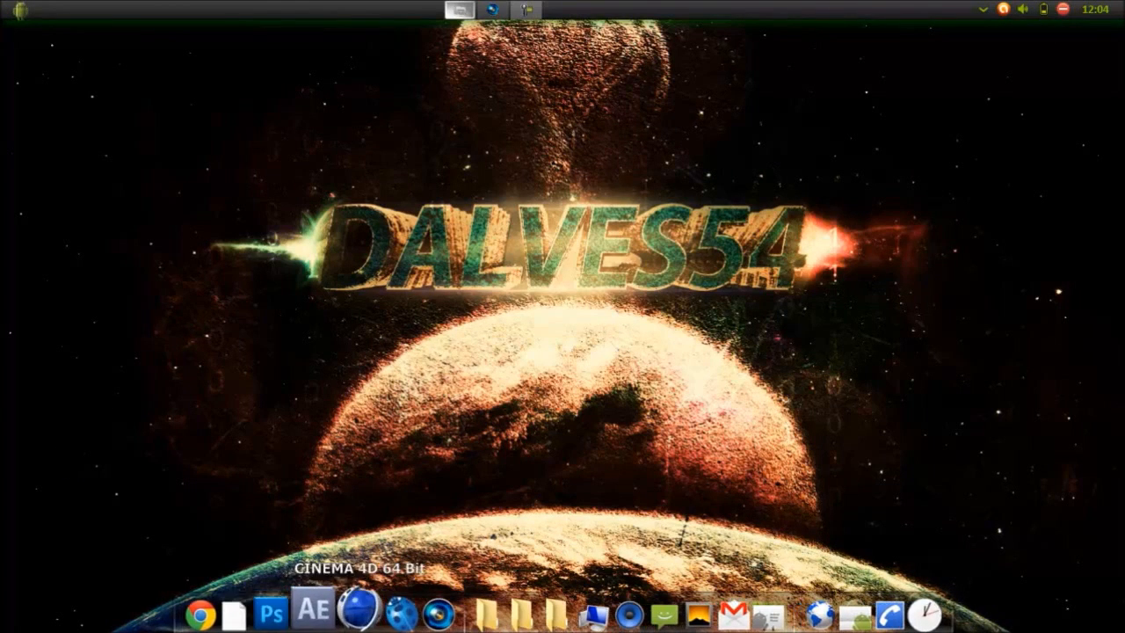
click(353, 611)
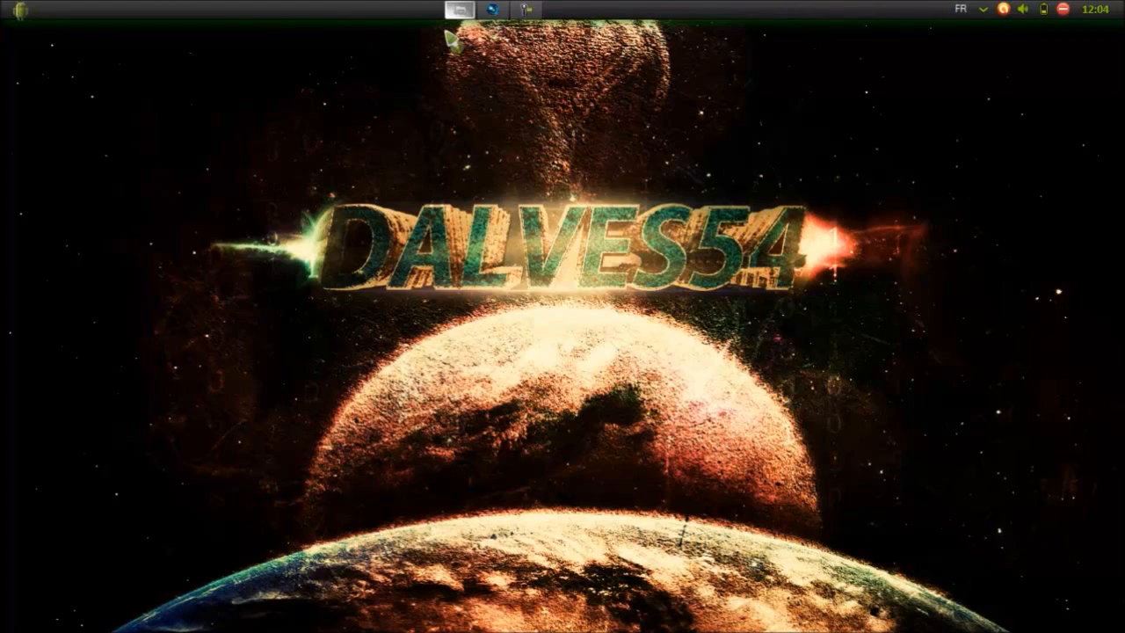
click(525, 9)
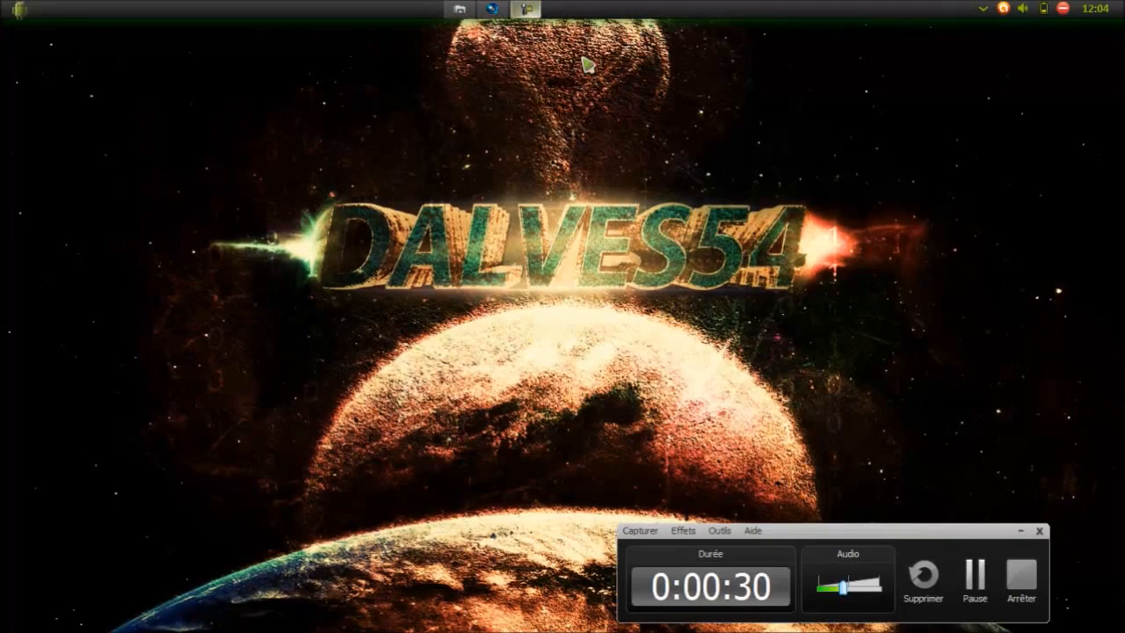
click(978, 575)
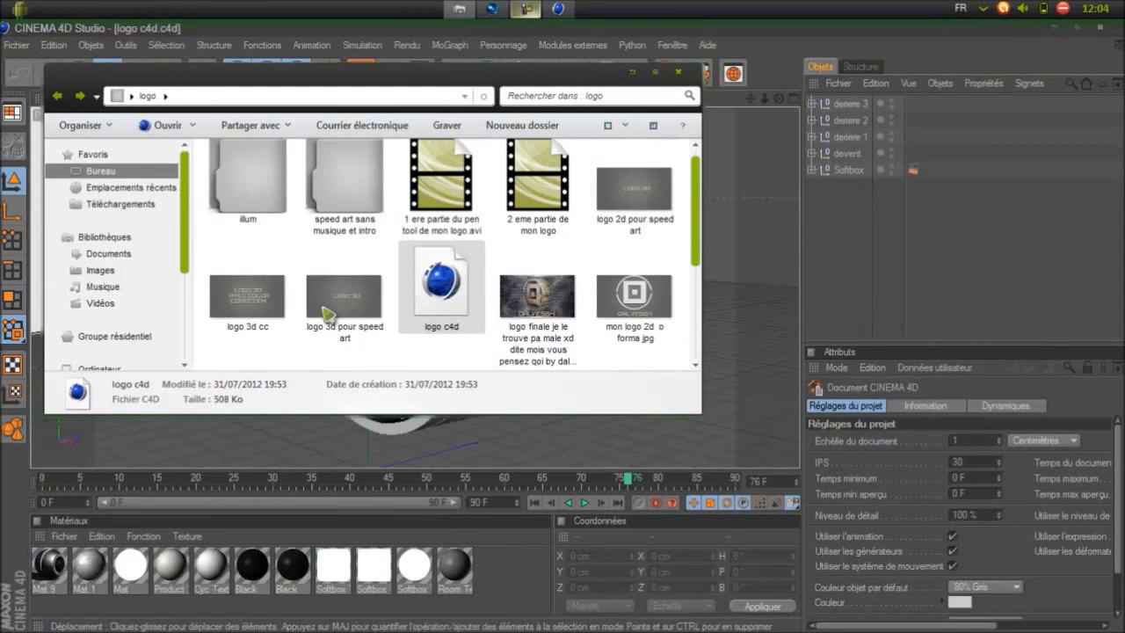
click(678, 72)
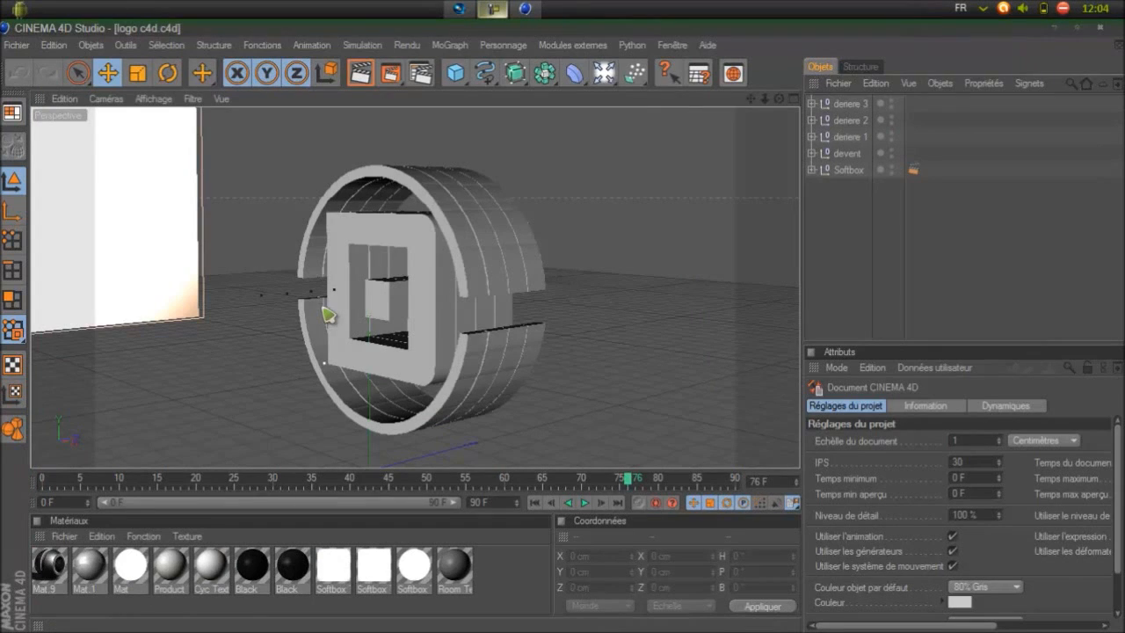
- Select the Softbox group, examine its child objects in the hierarchy, and collapse it again
mouse_move(866, 195)
mouse_down()
mouse_move(815, 153)
mouse_move(817, 165)
mouse_up()
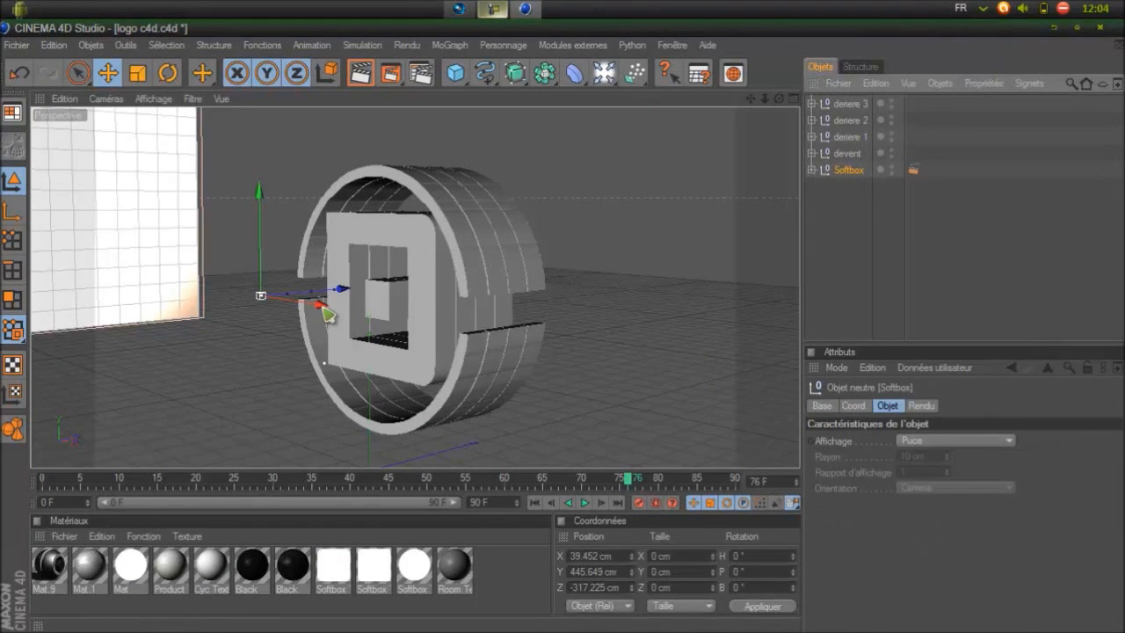
drag(858, 180, 832, 167)
click(812, 170)
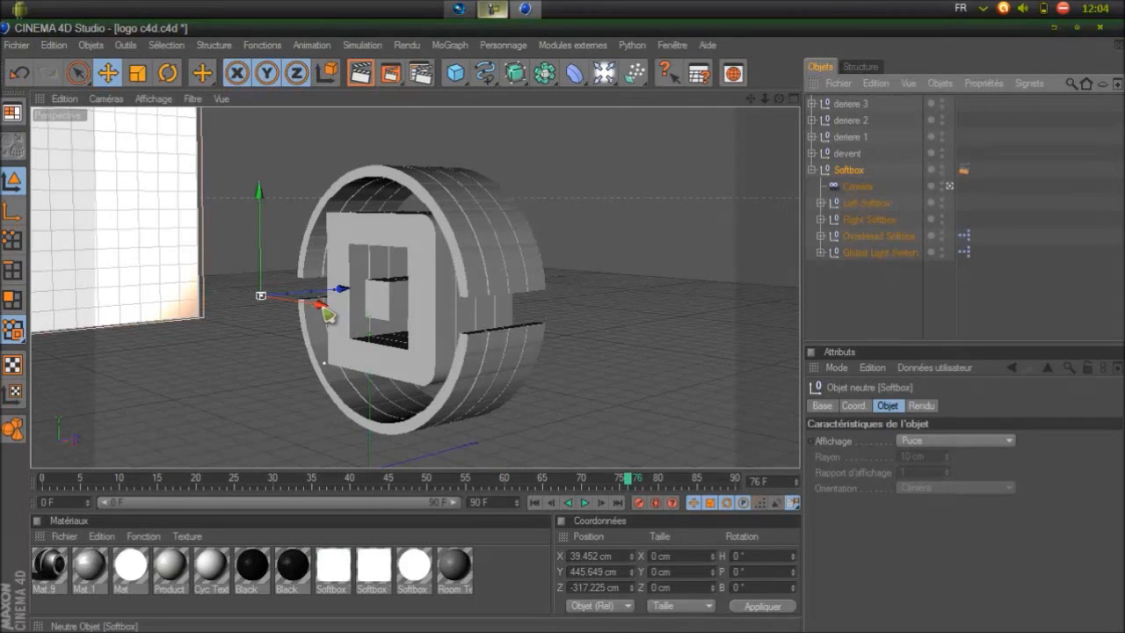
click(812, 170)
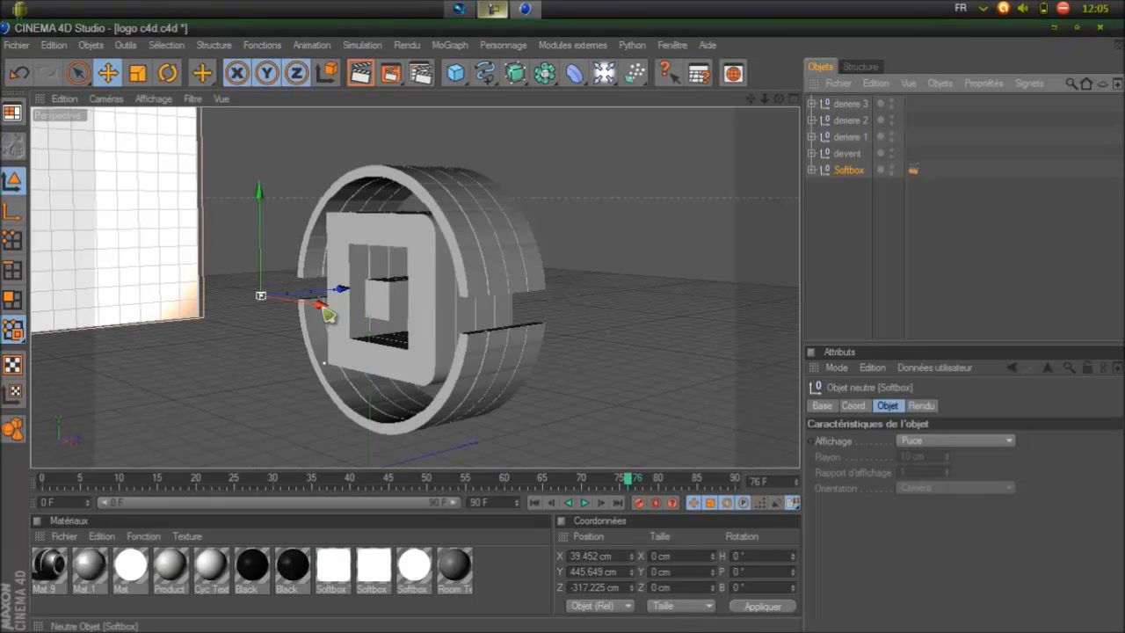
click(811, 170)
click(812, 170)
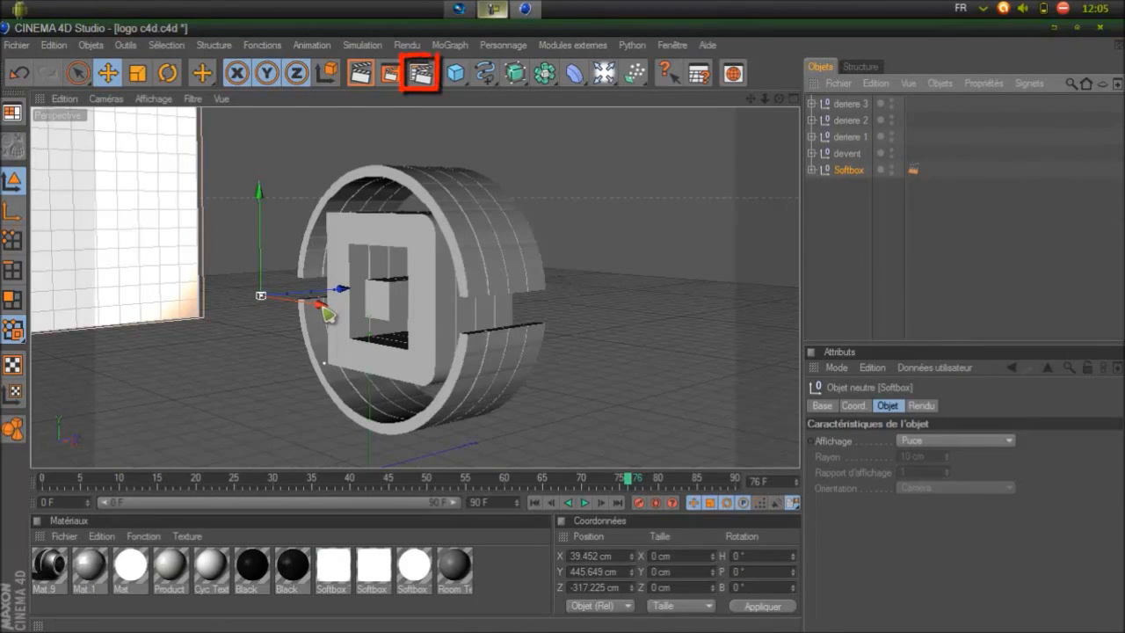
- In the render settings, set the output file path to "tuto celulol" on the Desktop and close the settings
click(421, 73)
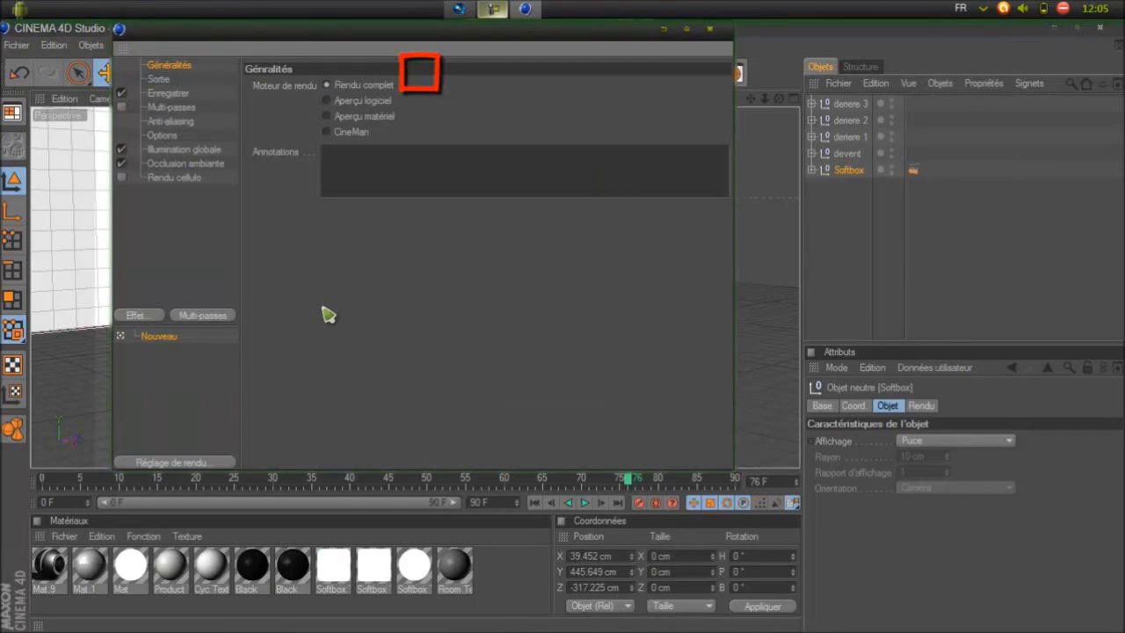
click(168, 93)
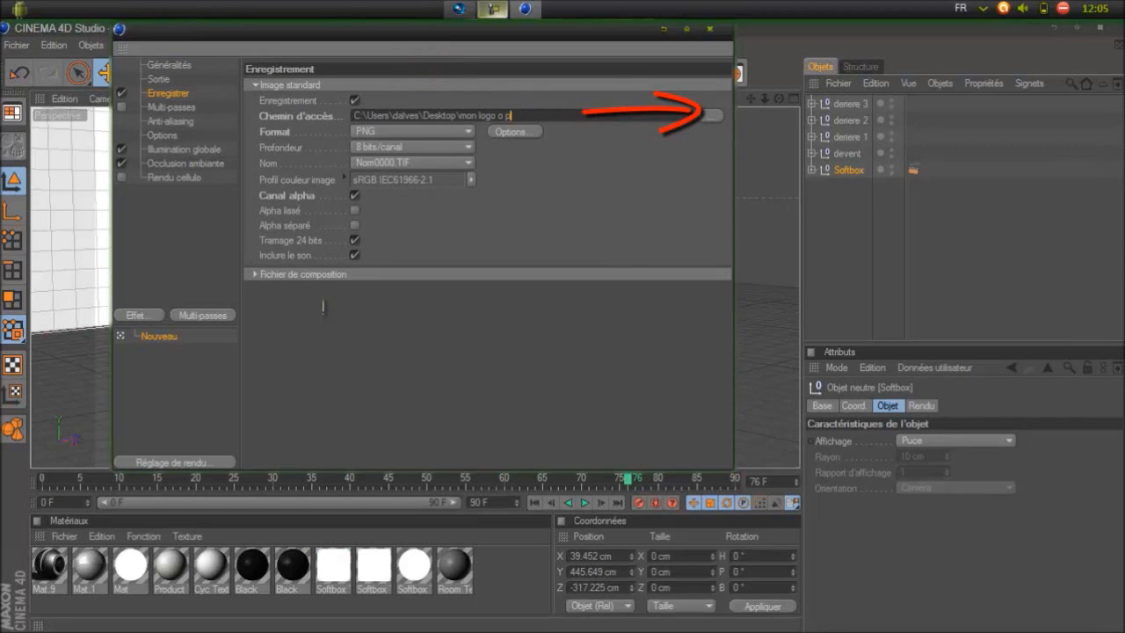
key(BackSpace)
key(BackSpace)
key(BackSpace)
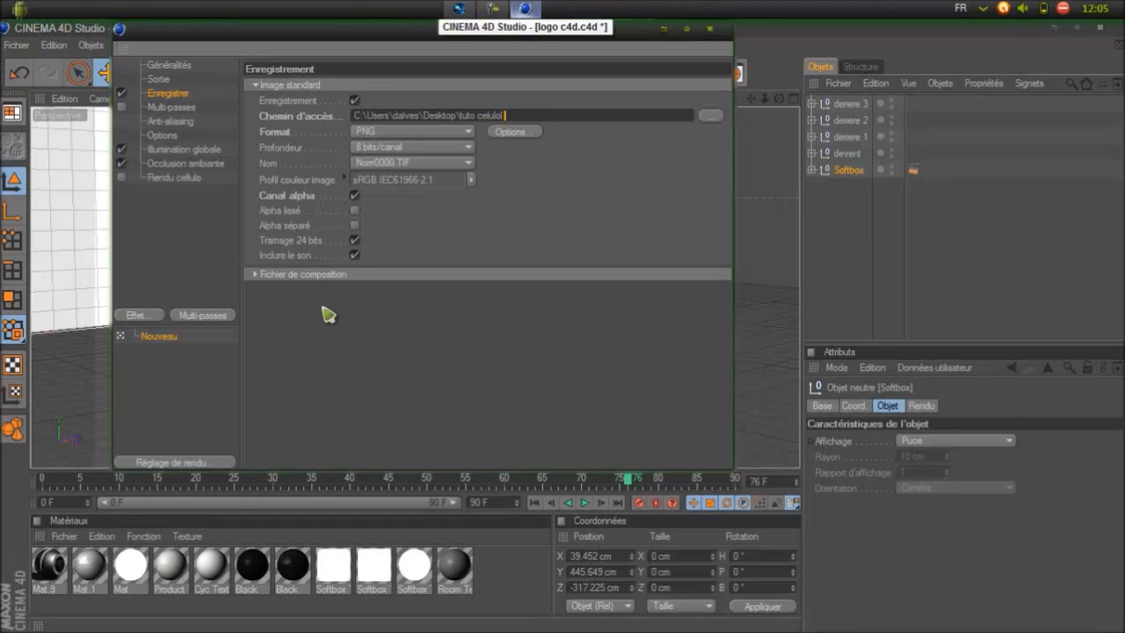
key(Escape)
- Render the logo at frame 76 to the picture viewer, inspect the image, and close the viewer
key(shift+r)
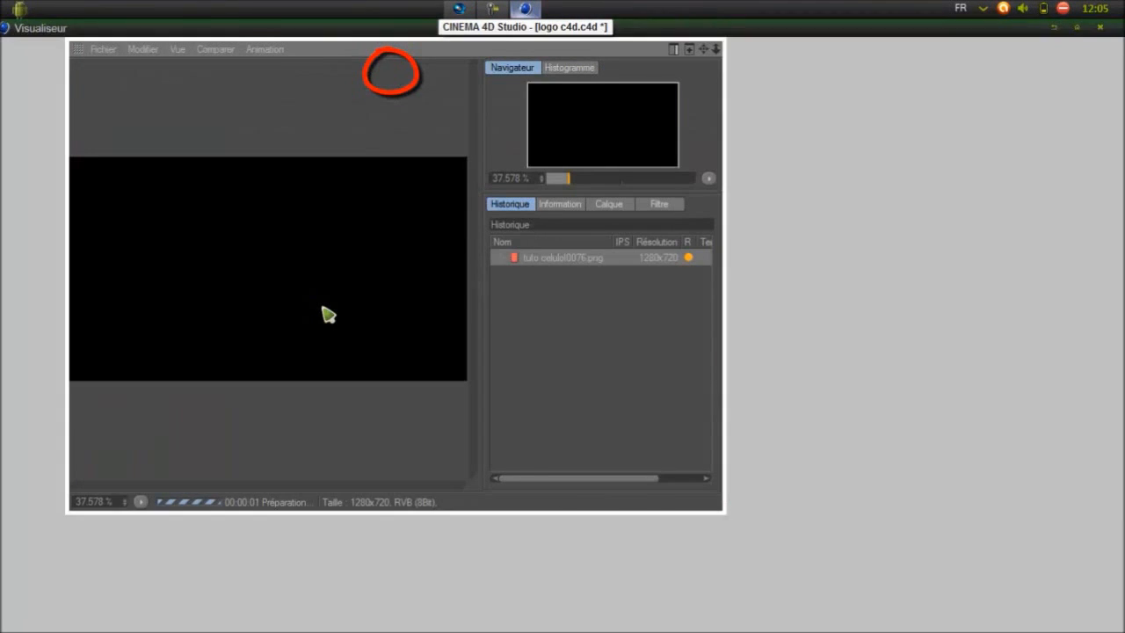
key(Return)
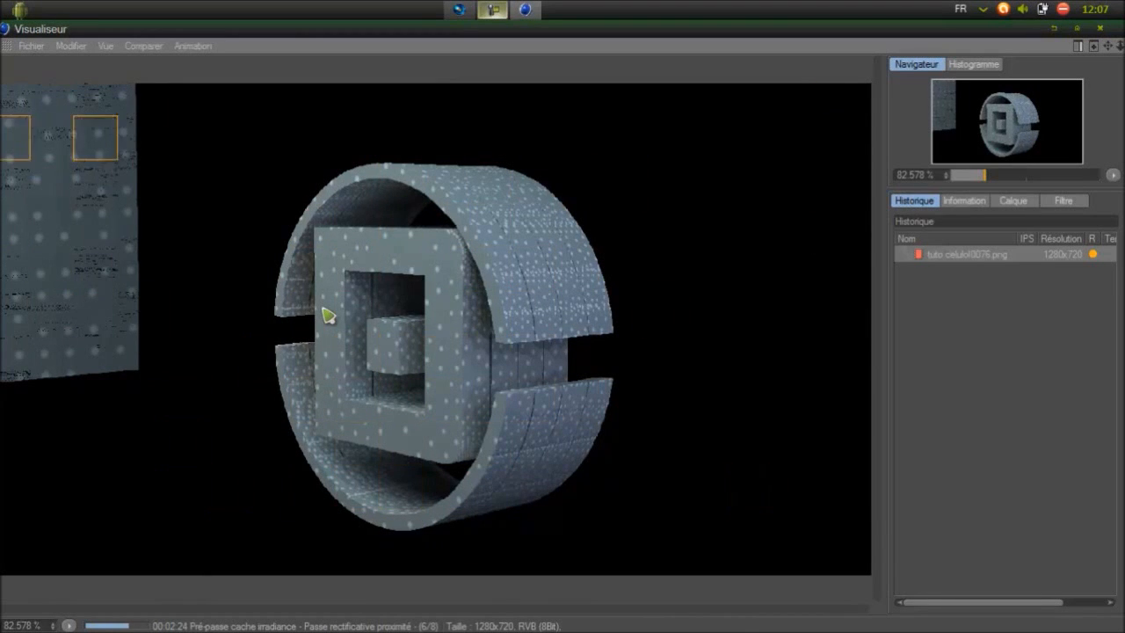
key(F9)
key(F9)
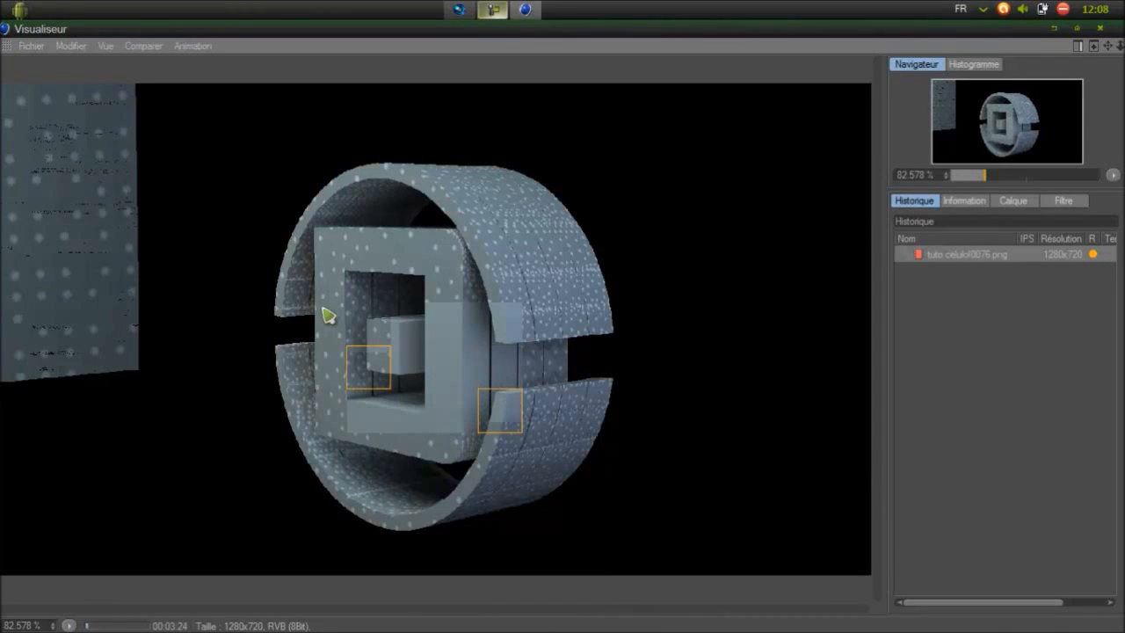
scroll(327, 315, up, 1)
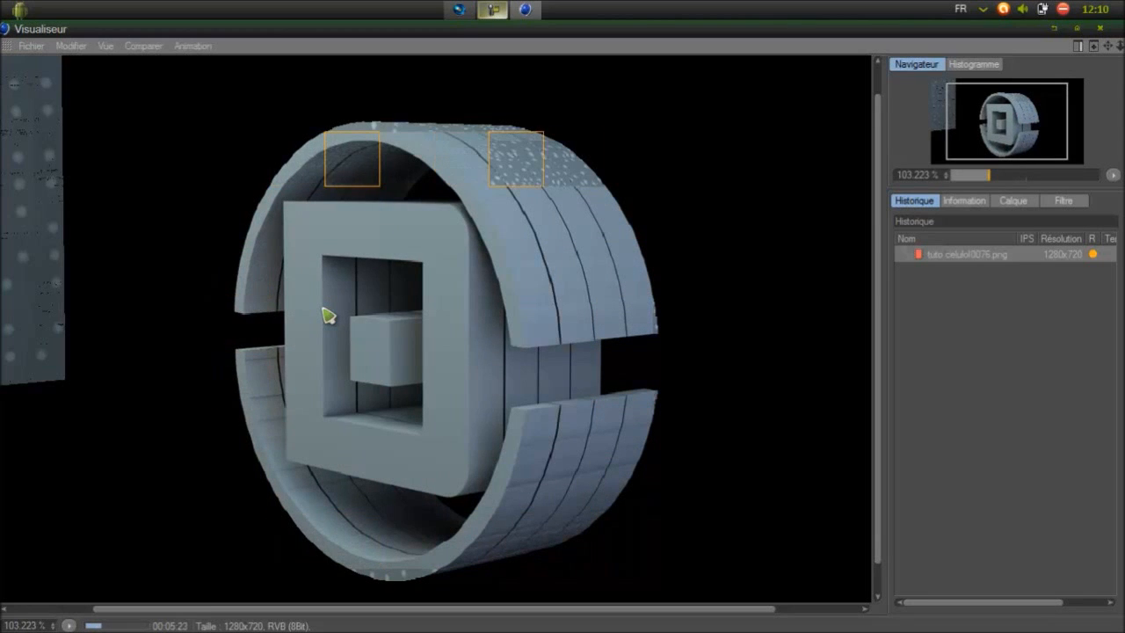
scroll(327, 315, down, 1)
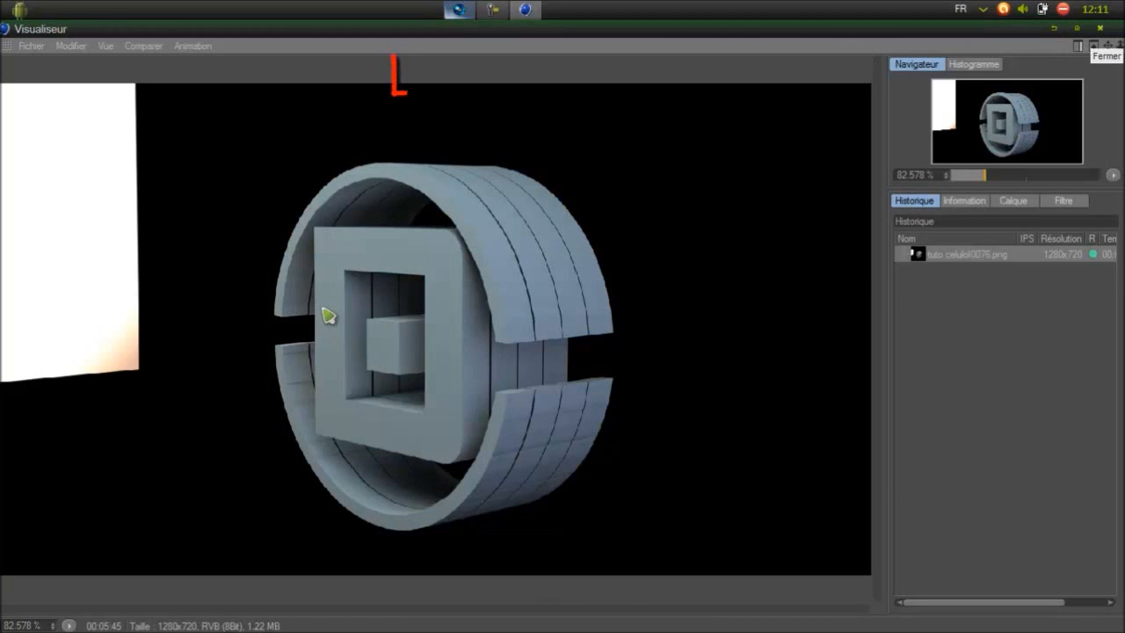
click(1099, 29)
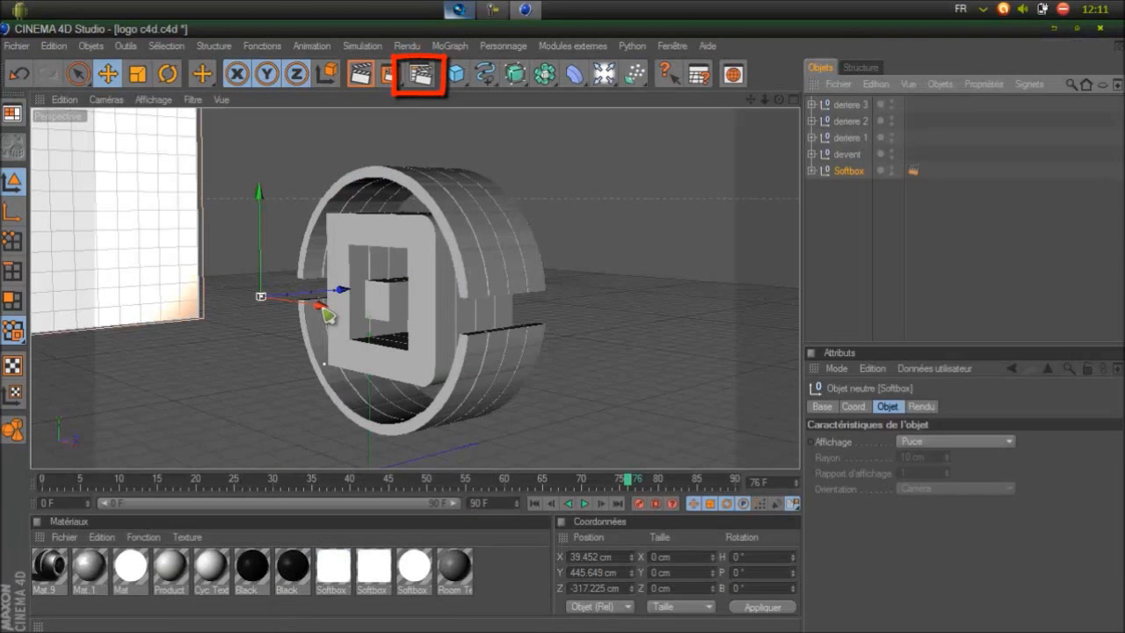
- In the render settings, delete the existing Rendu cellulo effect and add a new one
click(420, 74)
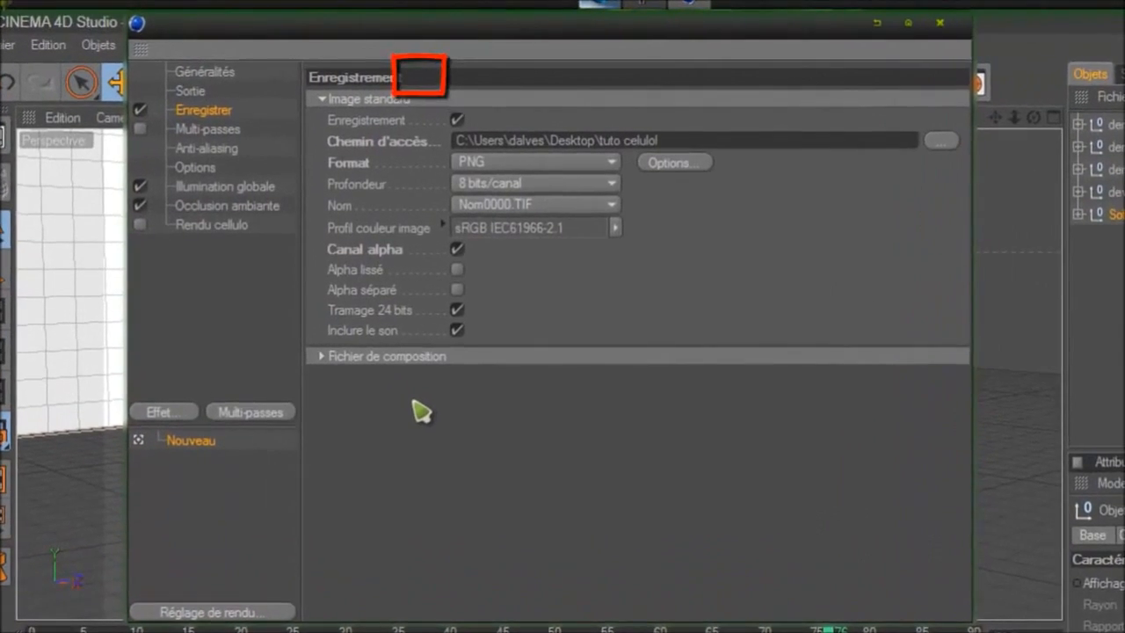
click(164, 412)
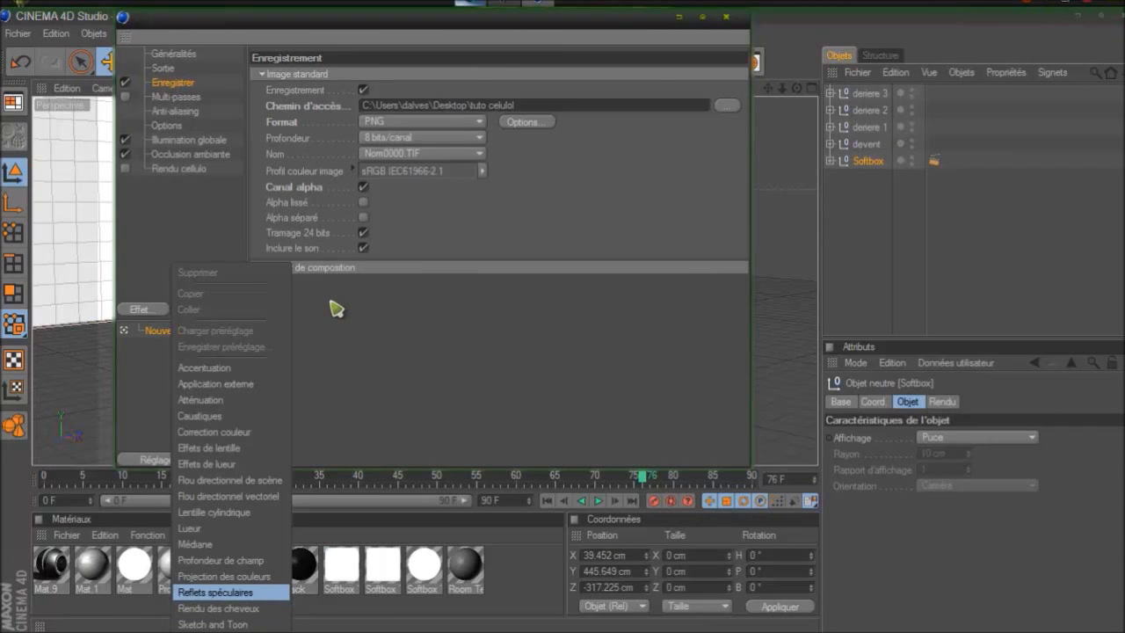
click(331, 302)
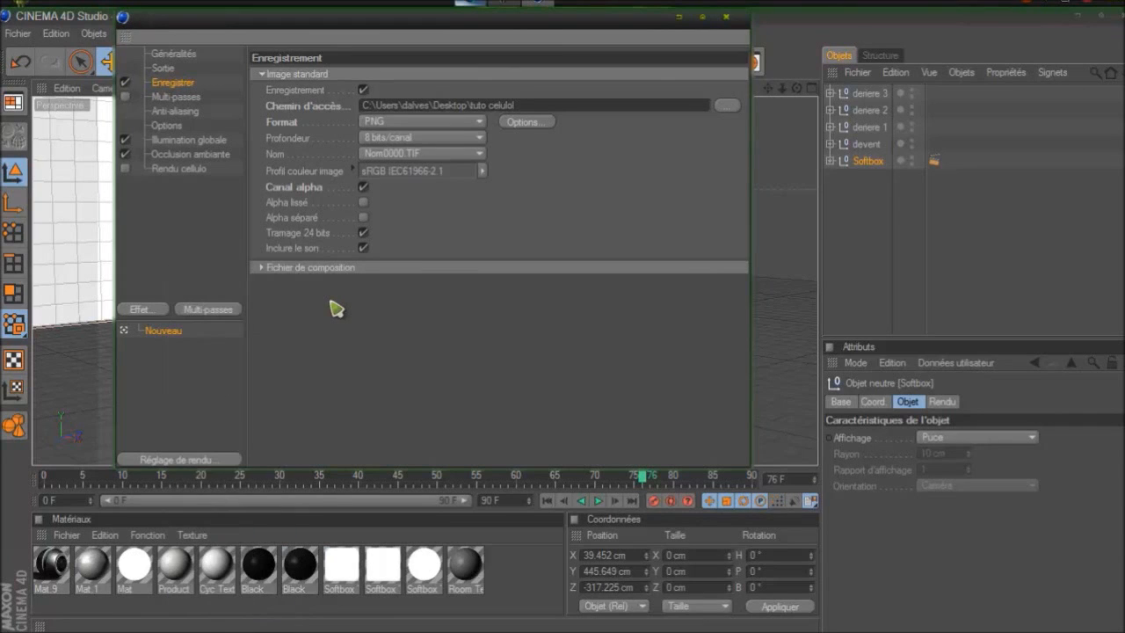
key(BackSpace)
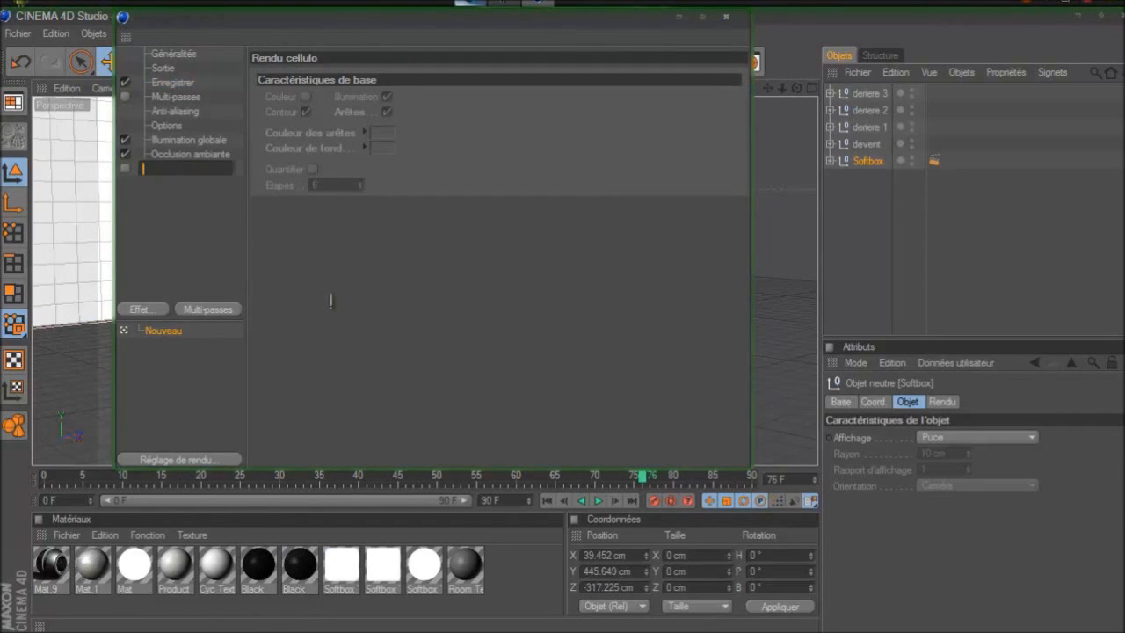
key(Escape)
right_click(156, 169)
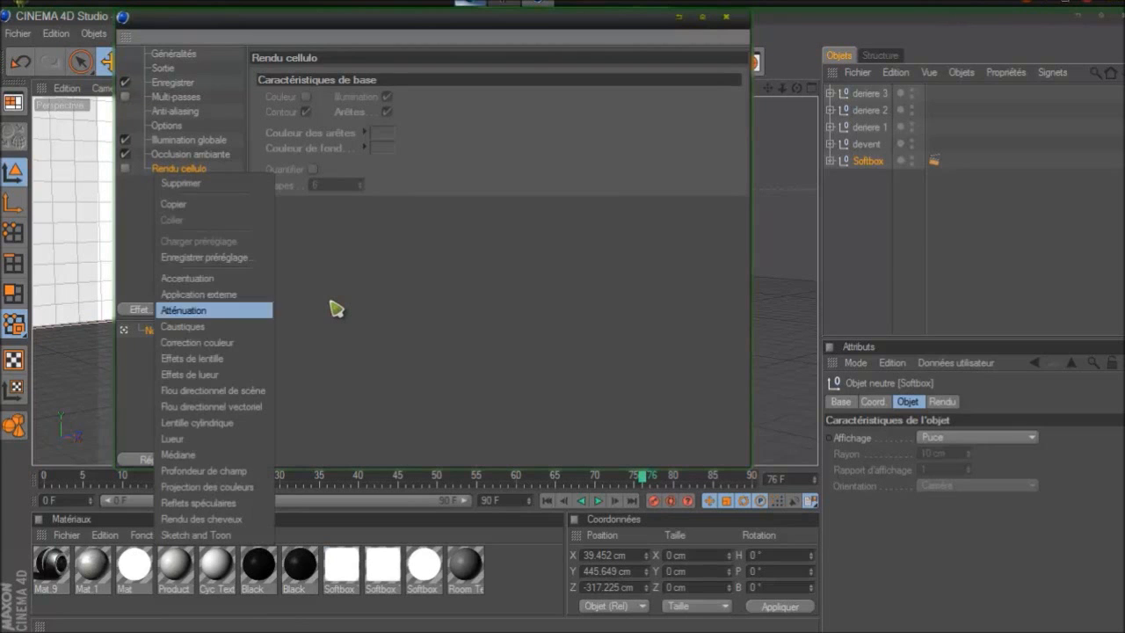
click(180, 182)
click(139, 309)
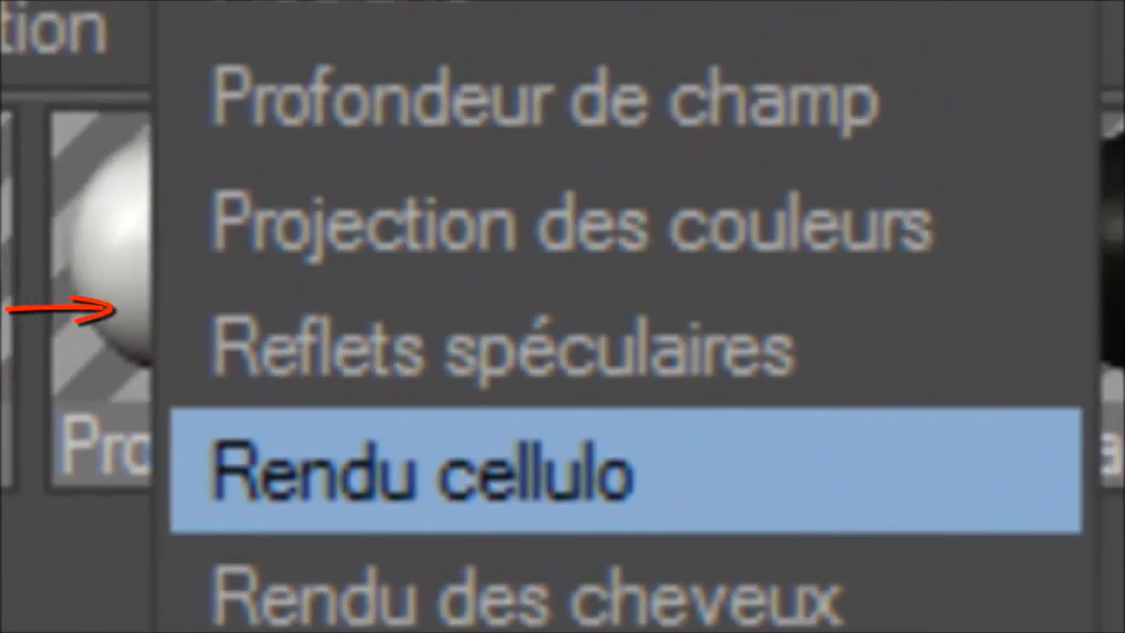
click(492, 356)
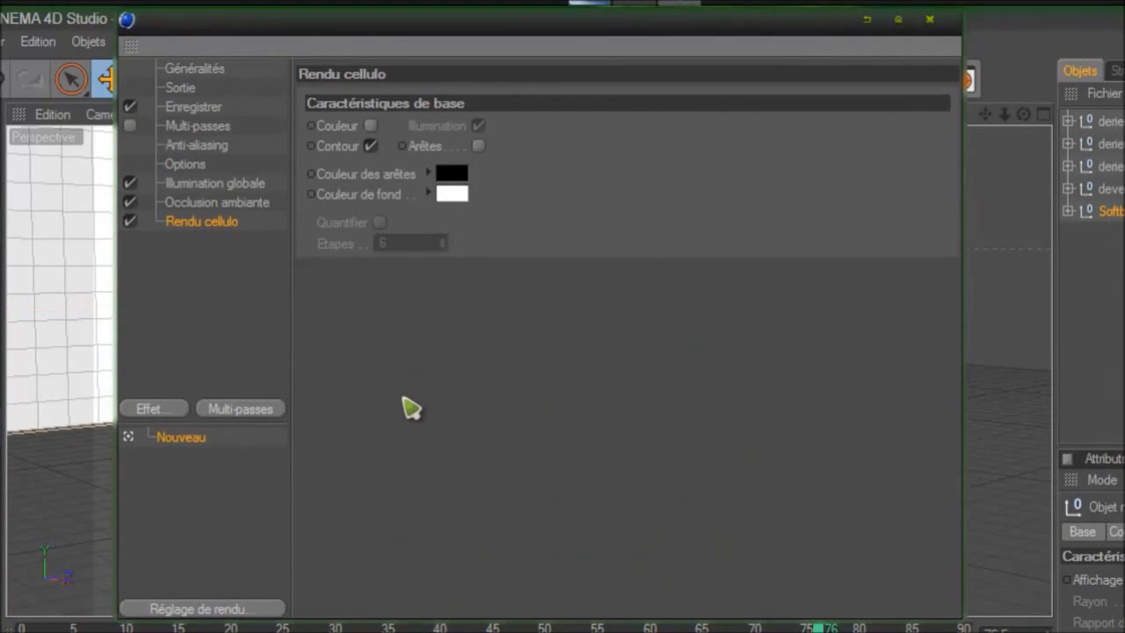
- Set the Rendu cellulo edge colour to white and its background to black, enable Arêtes, and close the render settings
click(452, 173)
drag(551, 129, 601, 129)
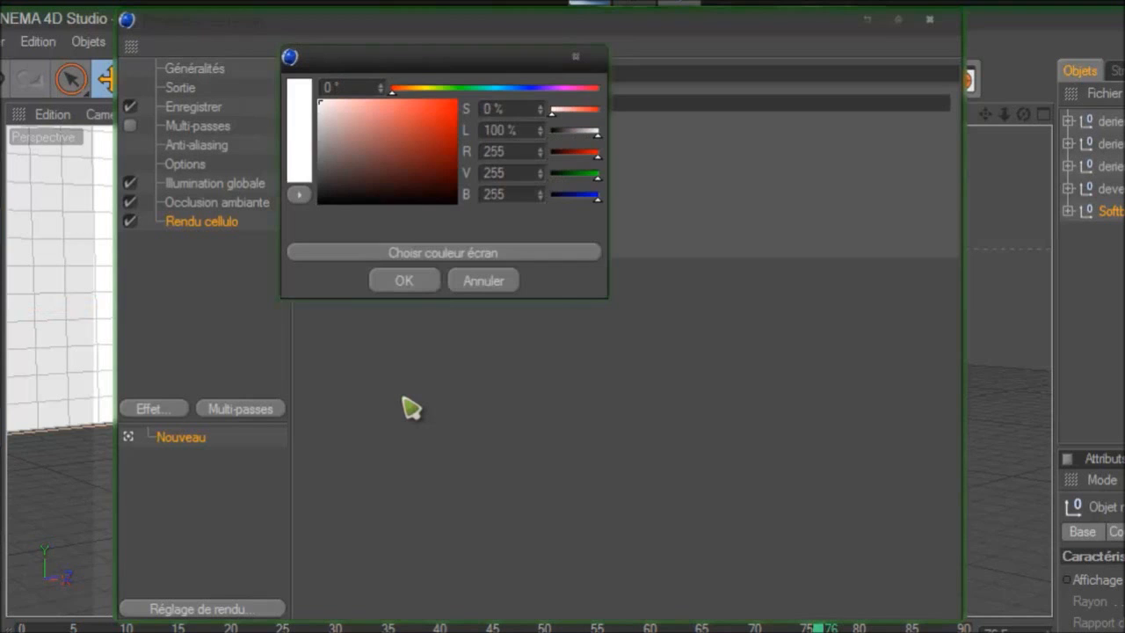
click(404, 279)
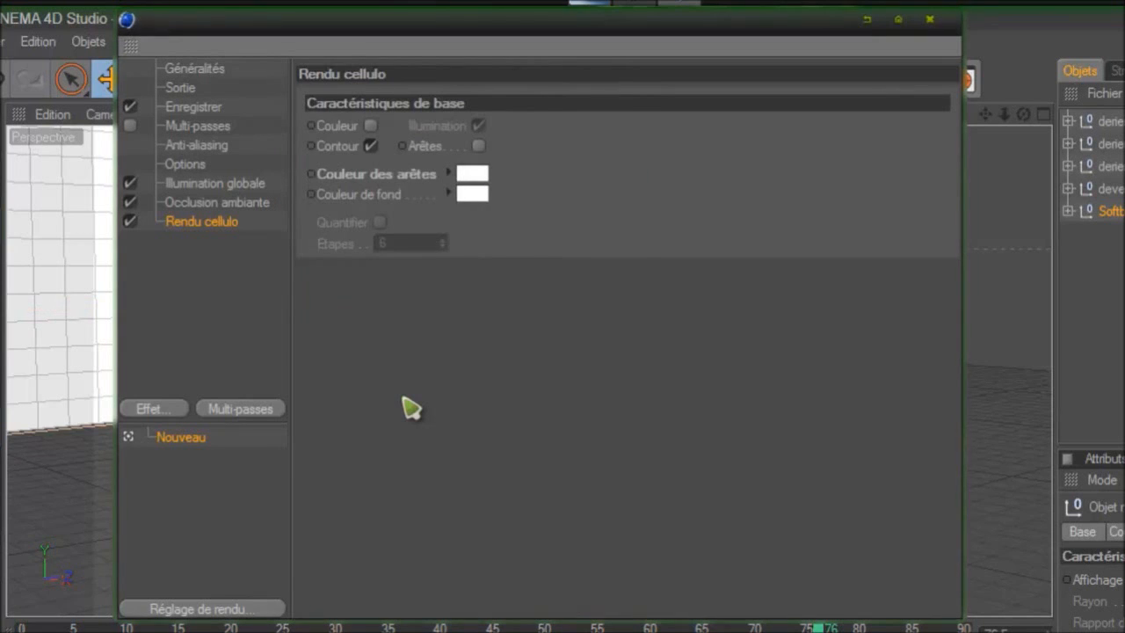
click(475, 193)
drag(627, 150, 582, 150)
click(436, 300)
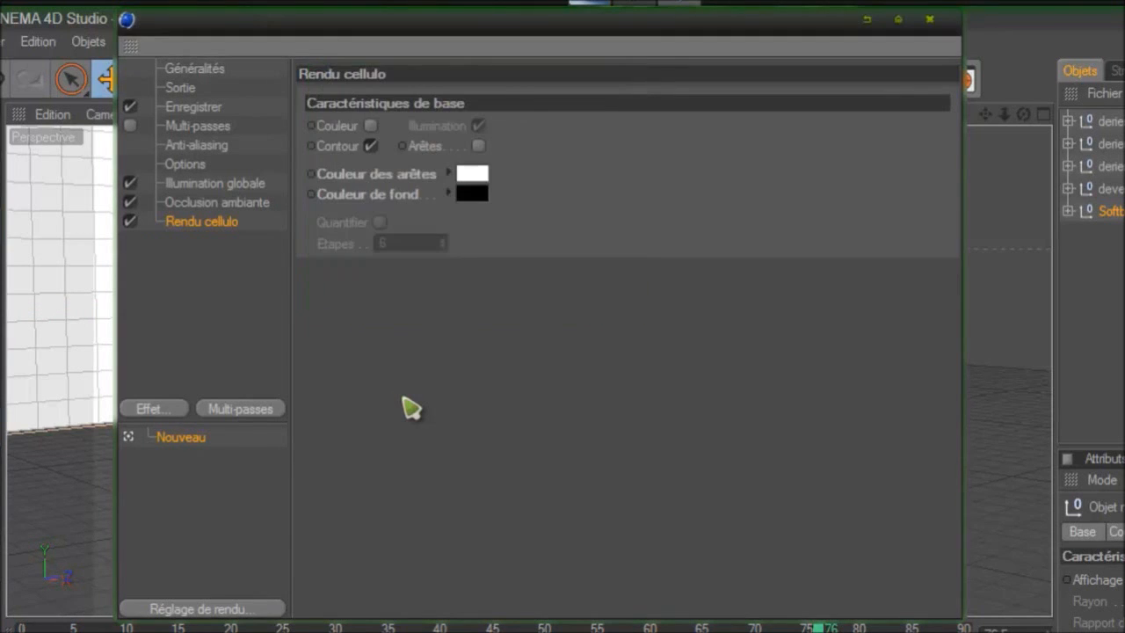
click(478, 145)
click(929, 19)
key(shift+r)
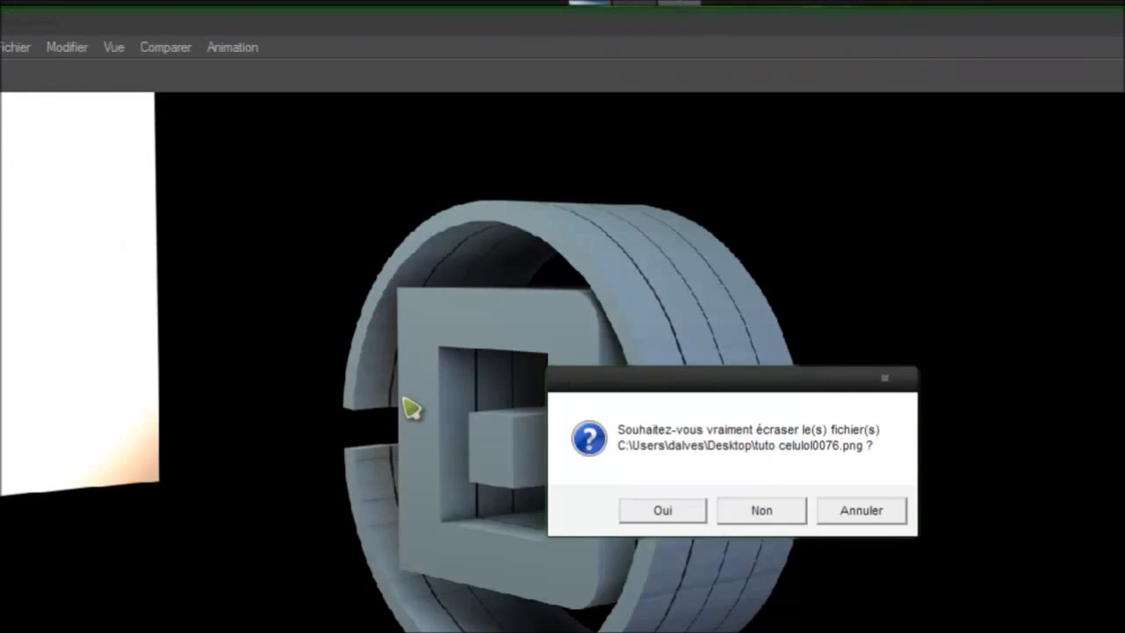
key(Escape)
key(alt+F4)
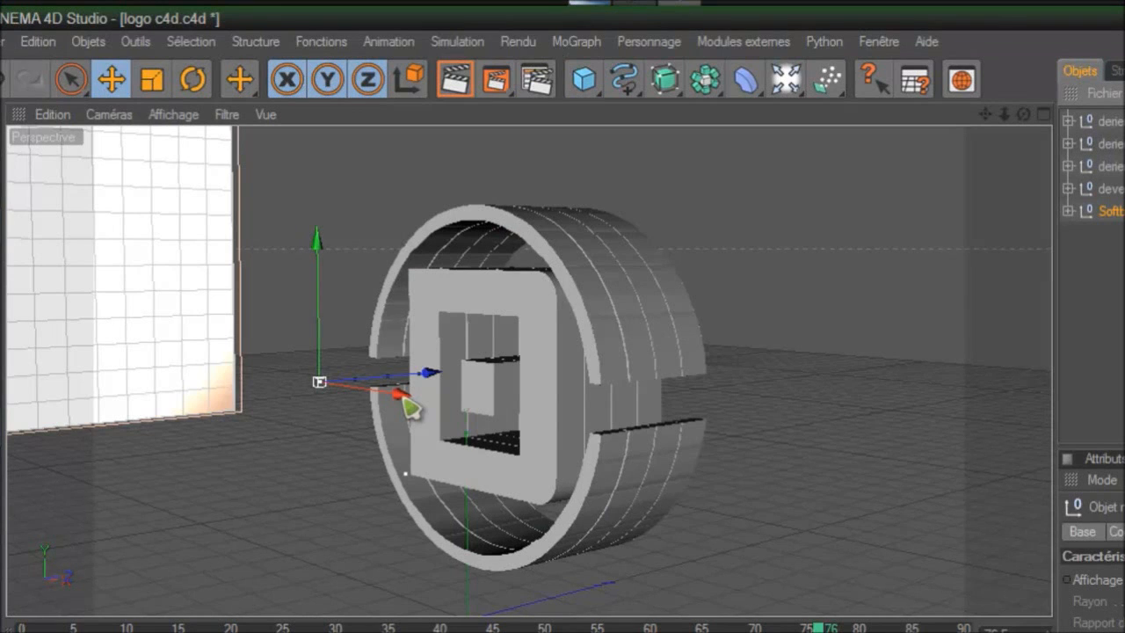
- Rename the render output file to "tuto celulol celulo" and render the logo with the Rendu cellulo effect to the picture viewer
key(ctrl+b)
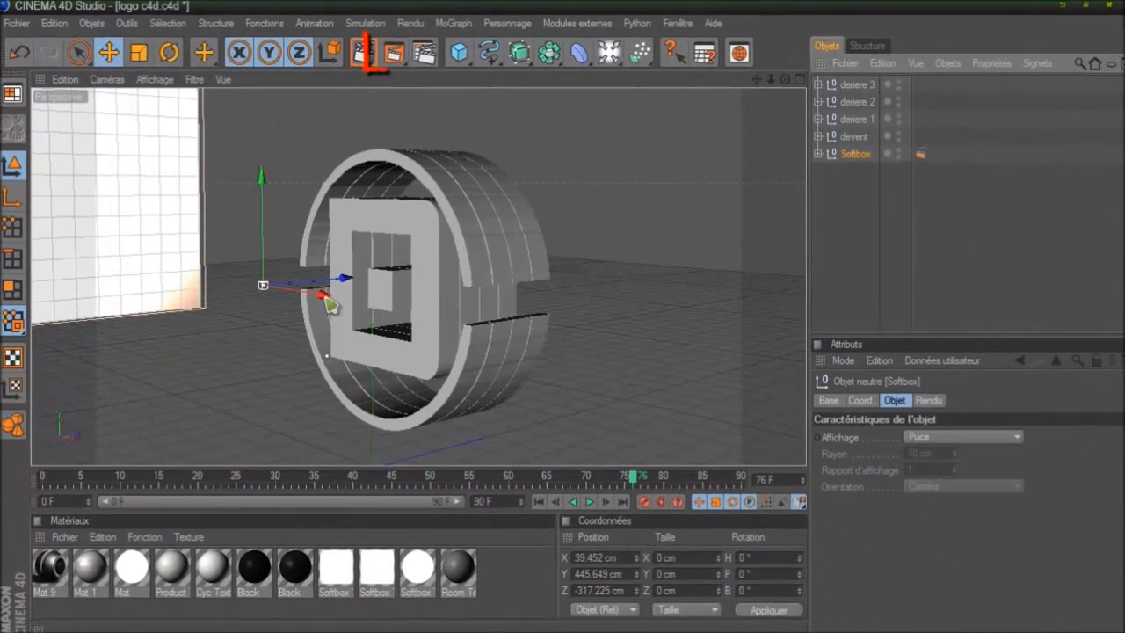
key(shift+r)
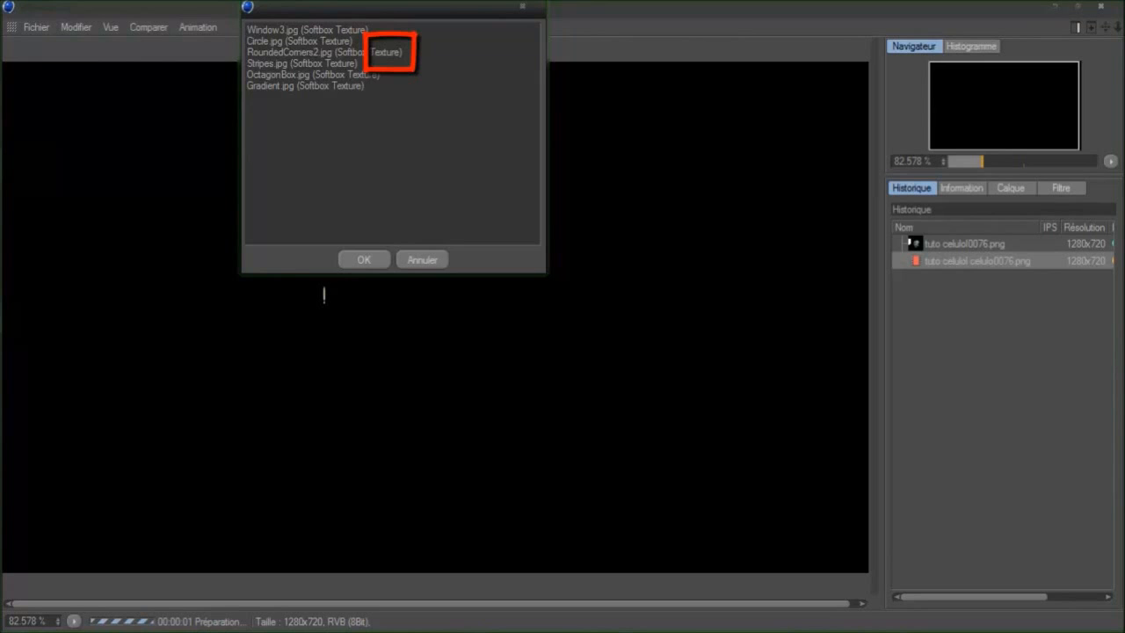
key(Return)
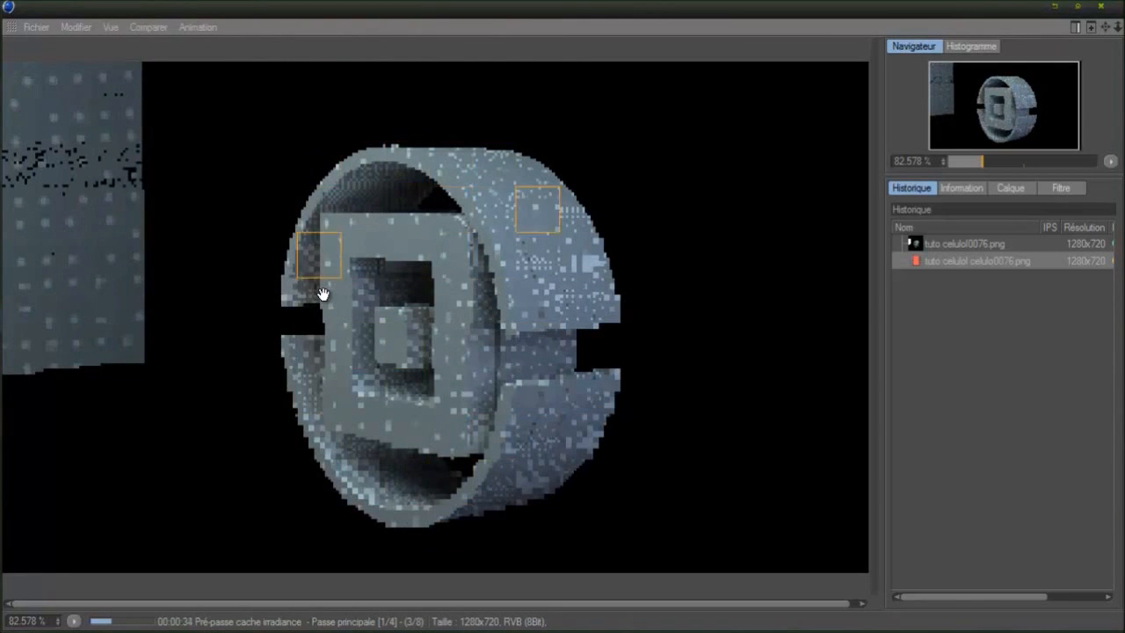
scroll(323, 294, up, 1)
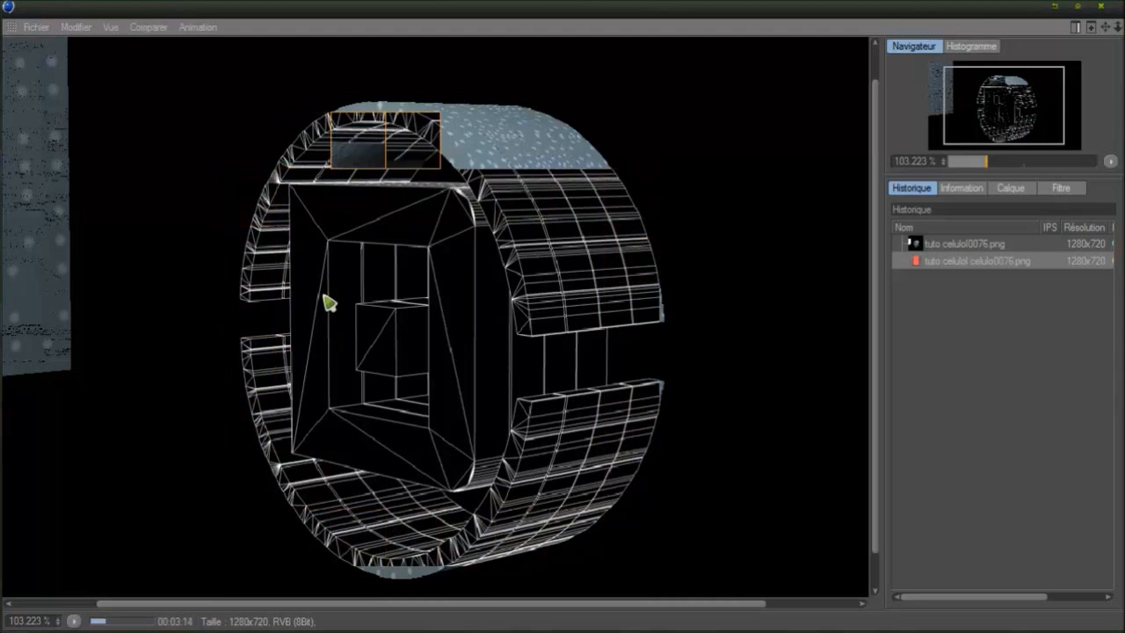
scroll(323, 297, down, 1)
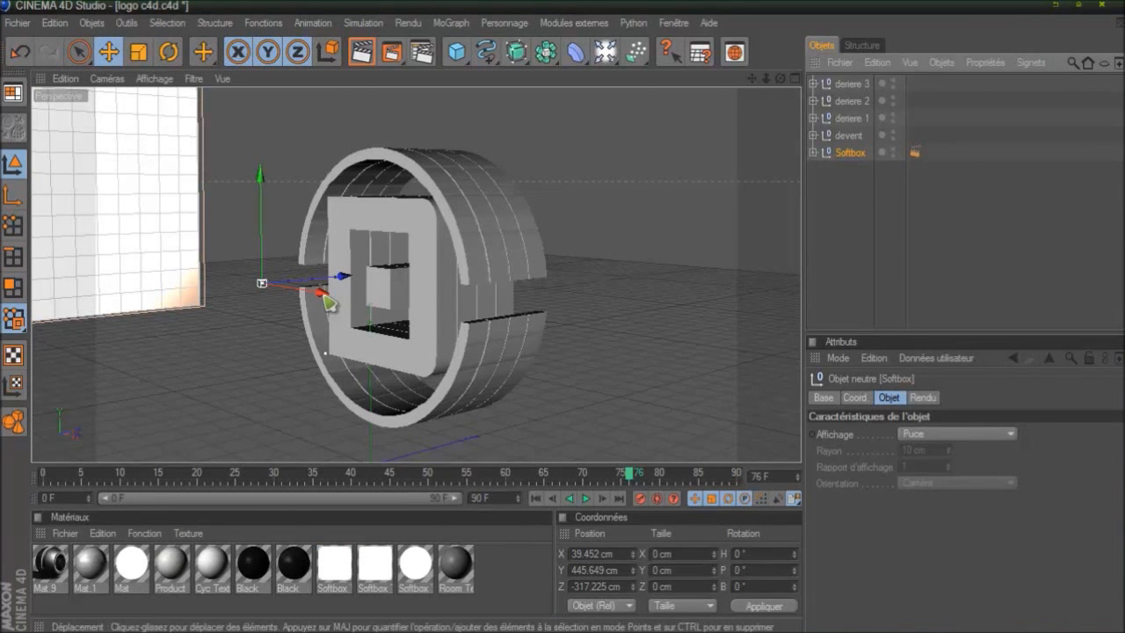
- Close Cinema 4D and switch to Photoshop
key(alt+F4)
key(Tab)
key(Return)
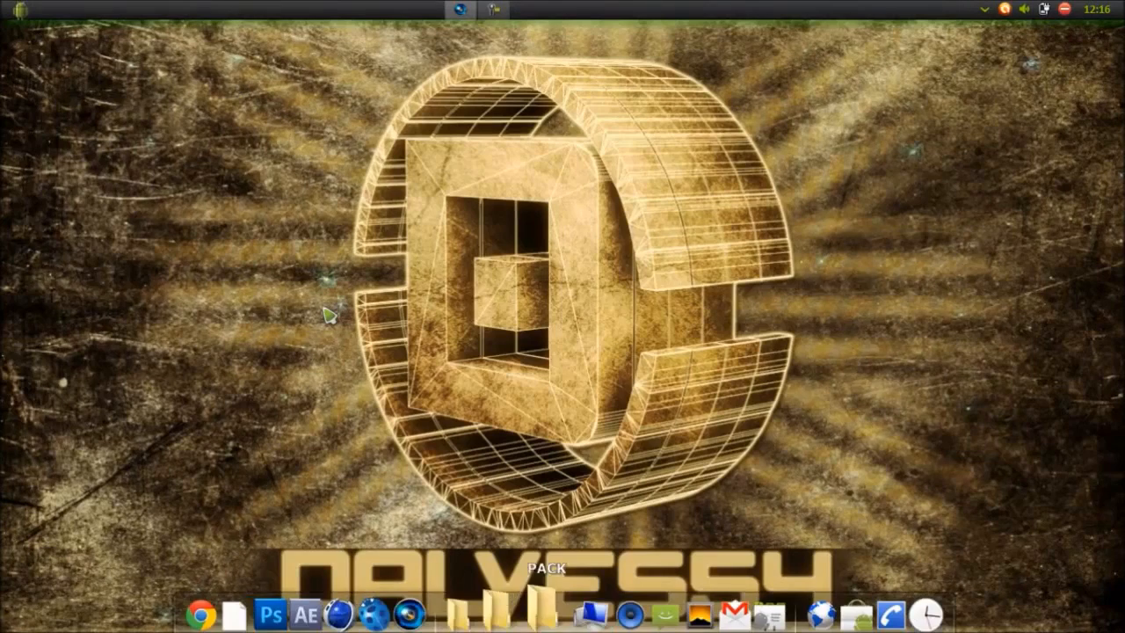
click(287, 608)
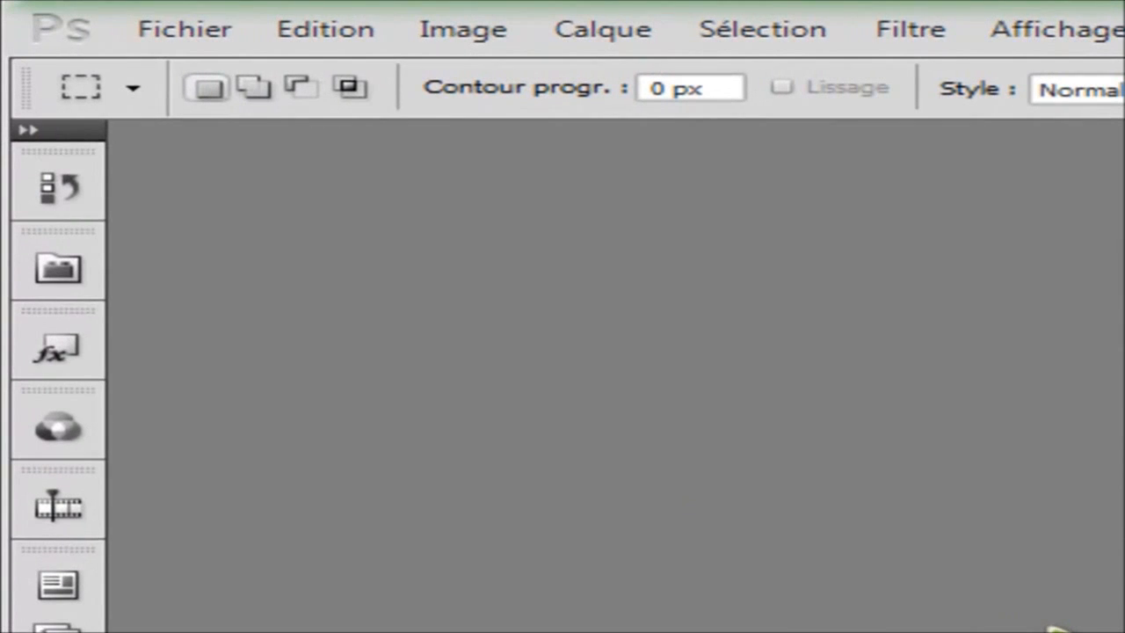
- Create a new 1280 × 720 pixel document at 72 pixels/pouce in 8-bit Couleurs RVB with a transparent background
key(alt)
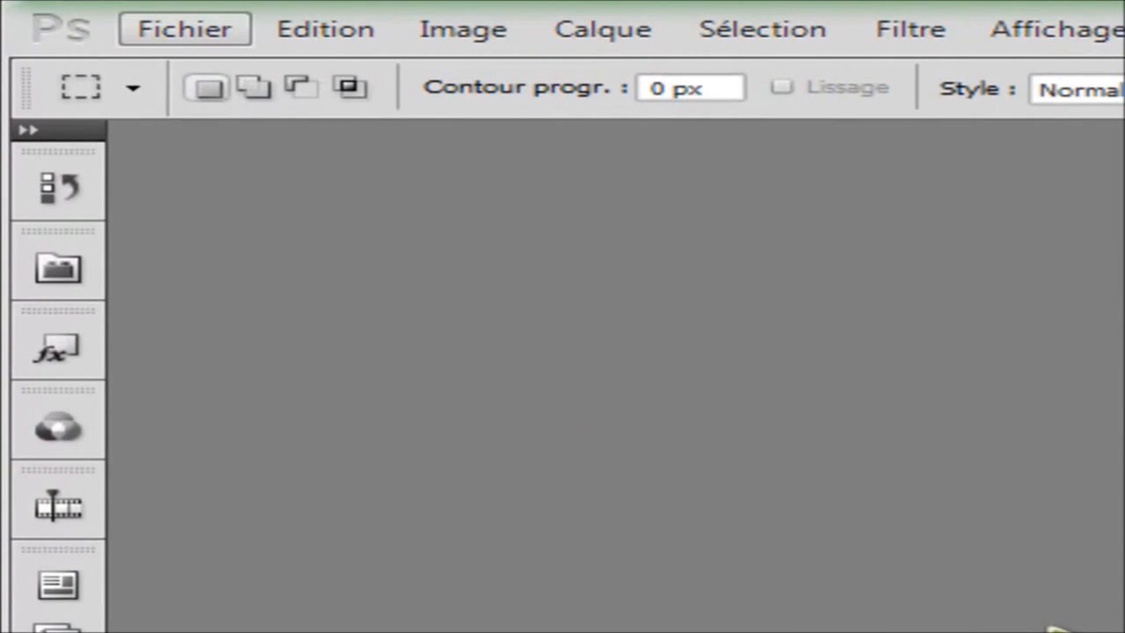
key(Down)
key(Return)
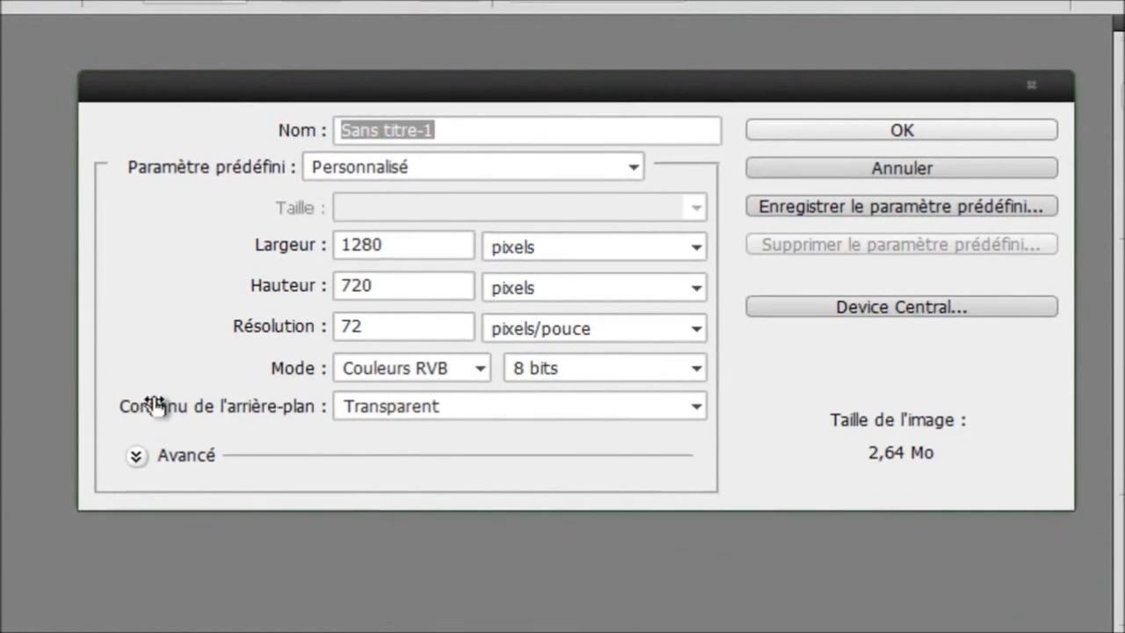
key(Tab)
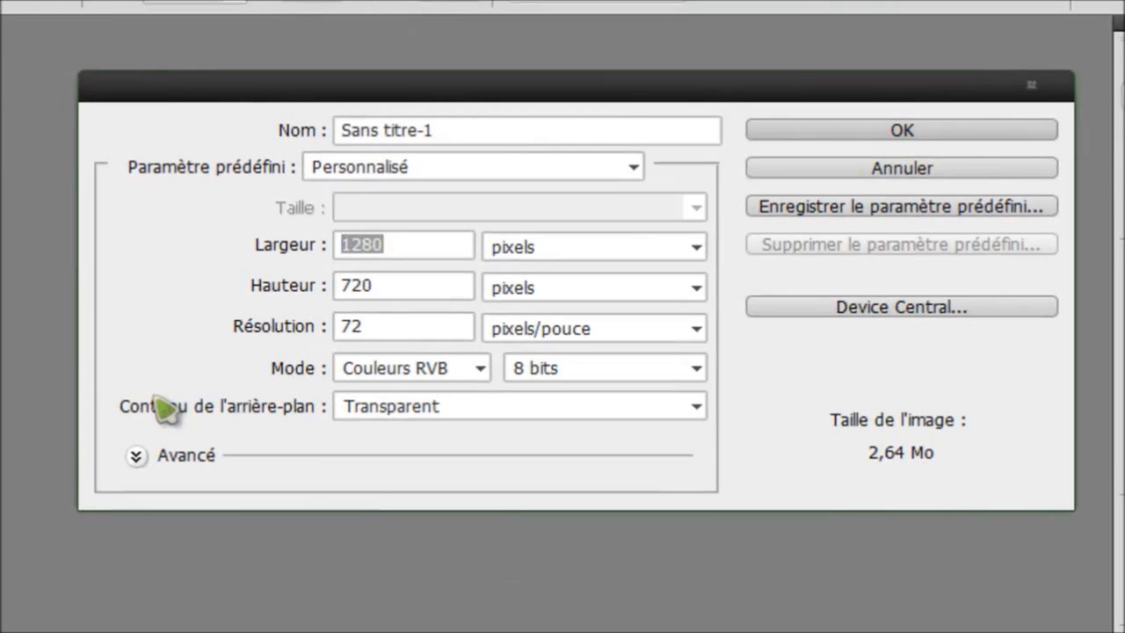
key(Tab)
key(Tab)
key(Tab)
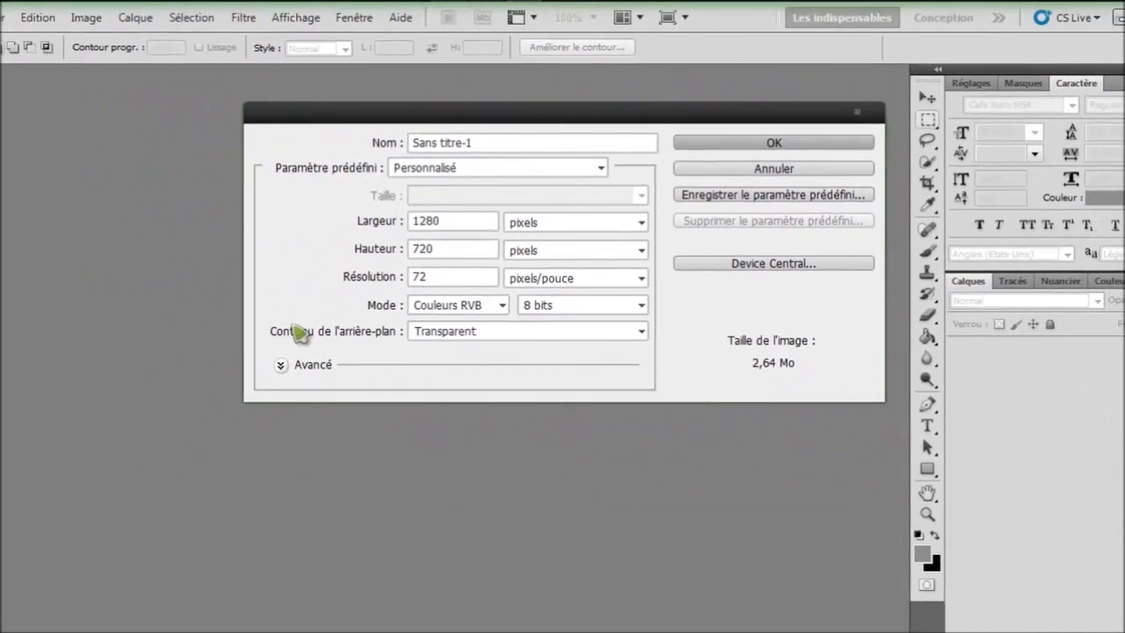
key(Return)
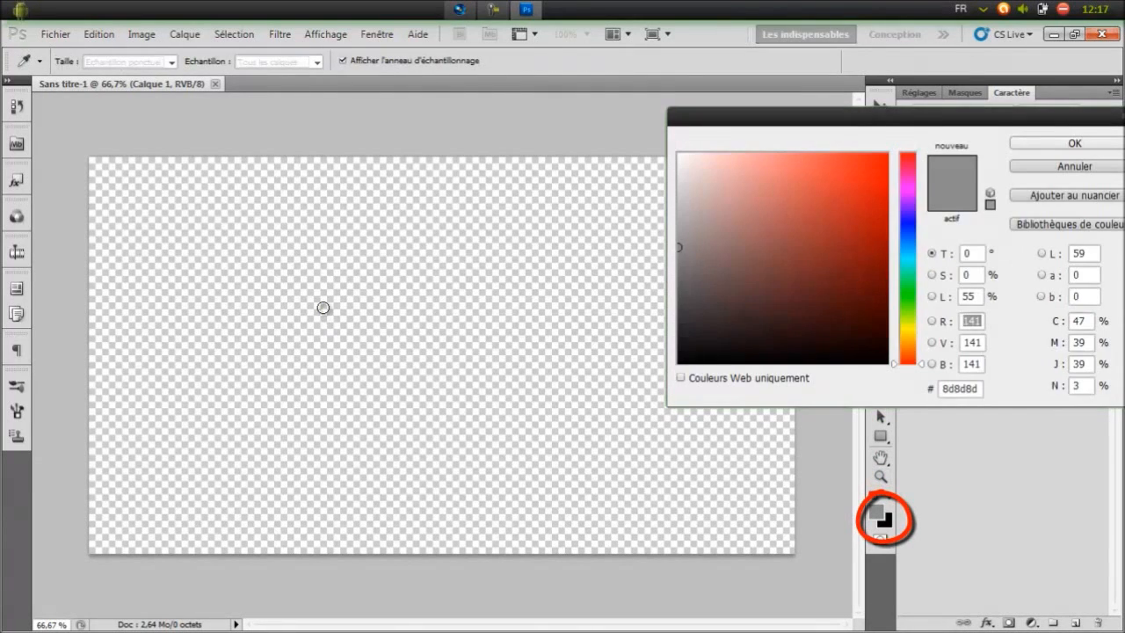
- Set the foreground colour to dark grey and fill the empty layer with the Paint Bucket tool
key(Return)
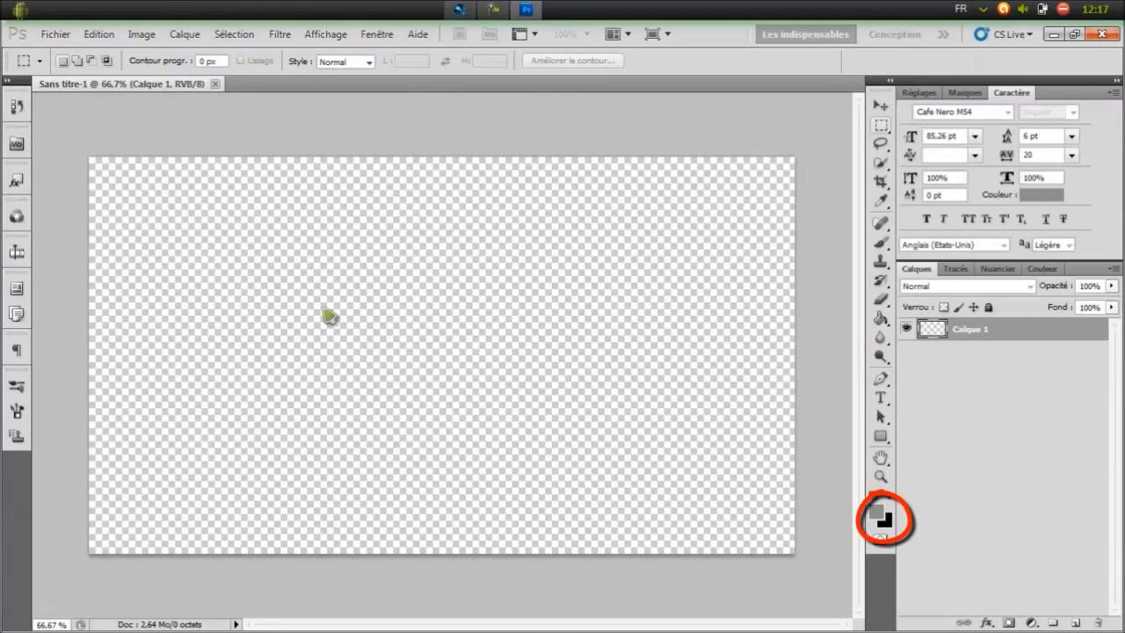
key(g)
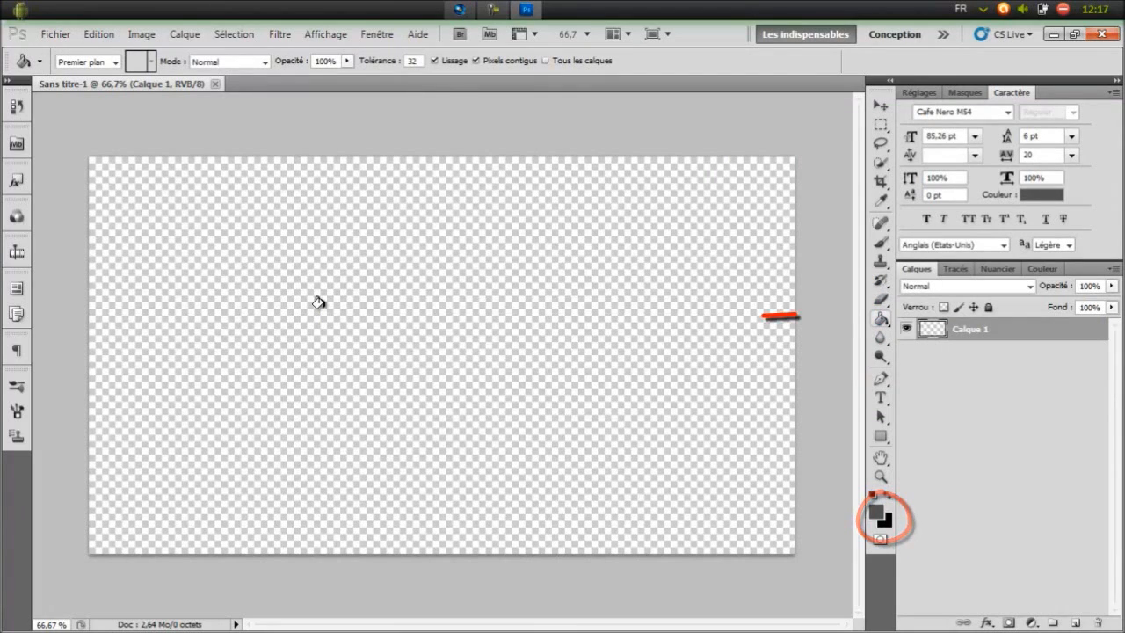
click(328, 315)
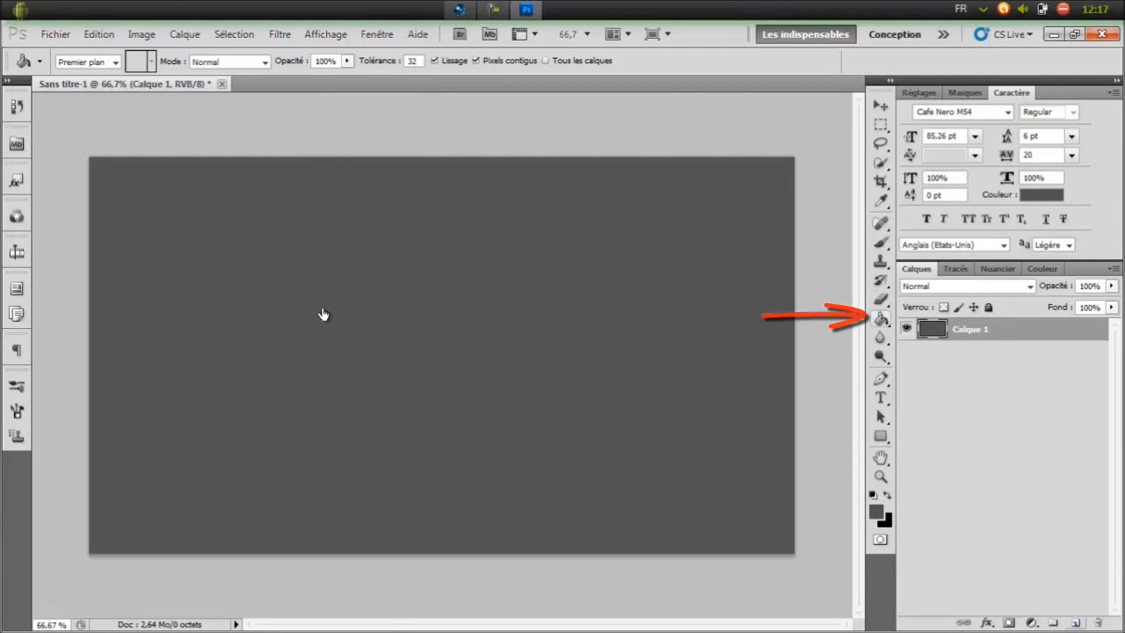
- Add a new layer and paint a light glow in the canvas centre with a 1242 px, 0% hardness brush in colour 999999
key(ctrl+shift+alt+n)
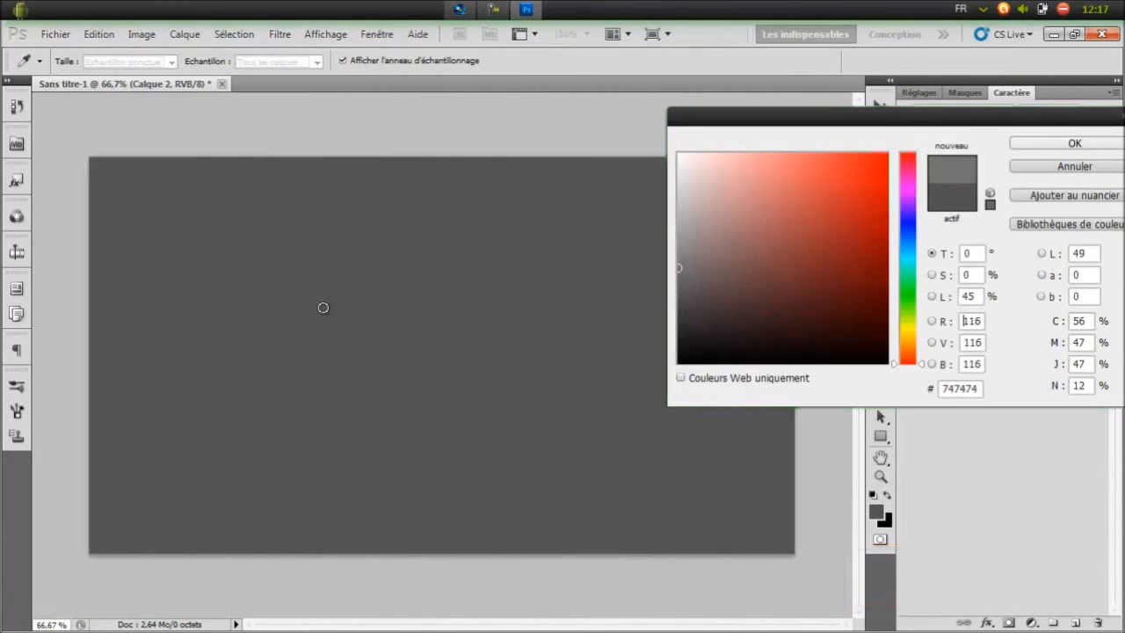
drag(679, 268, 679, 237)
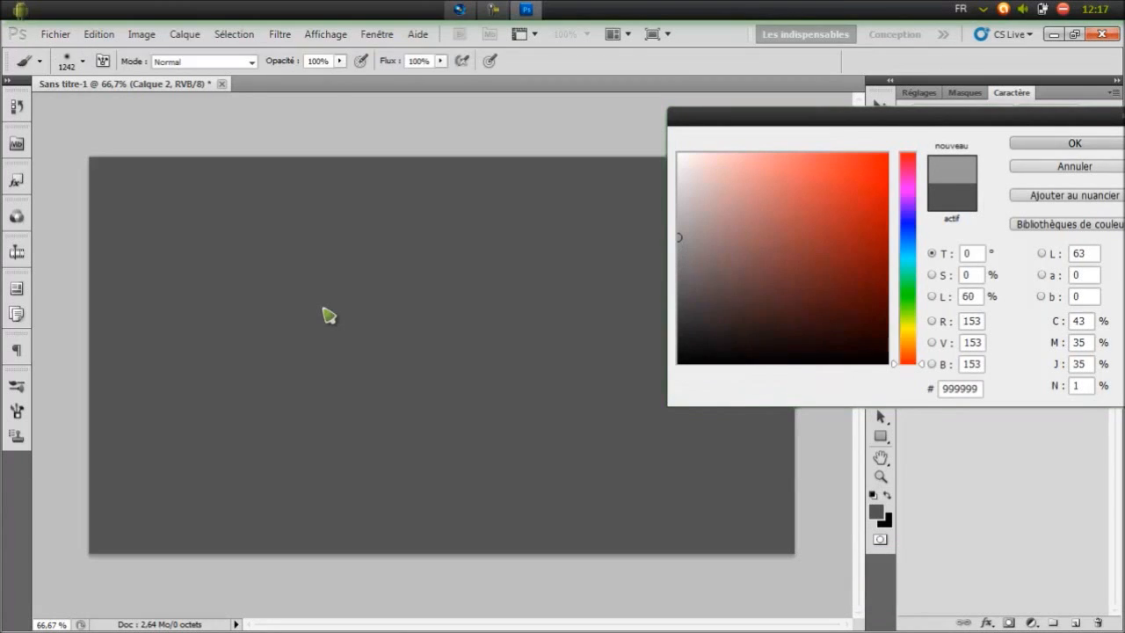
key(Return)
right_click(452, 334)
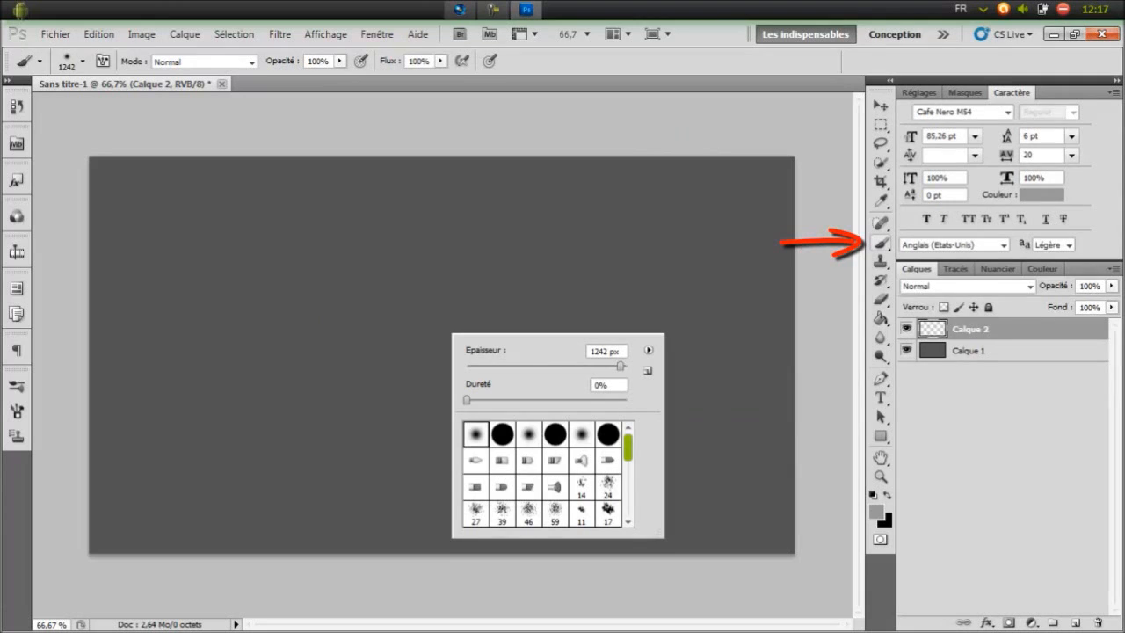
key(Return)
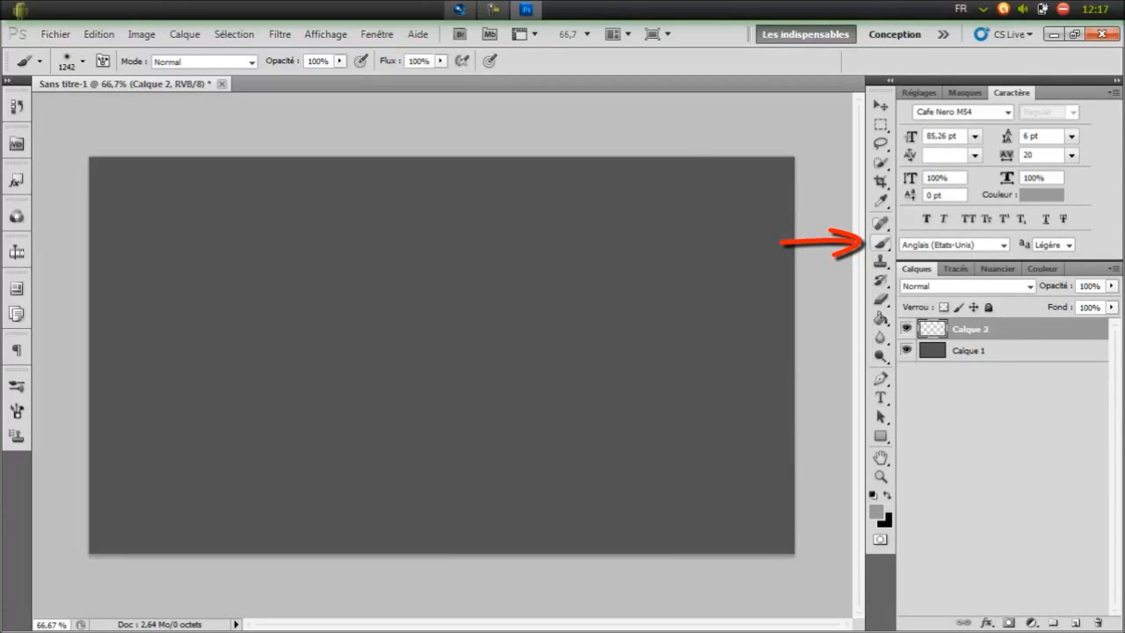
click(449, 347)
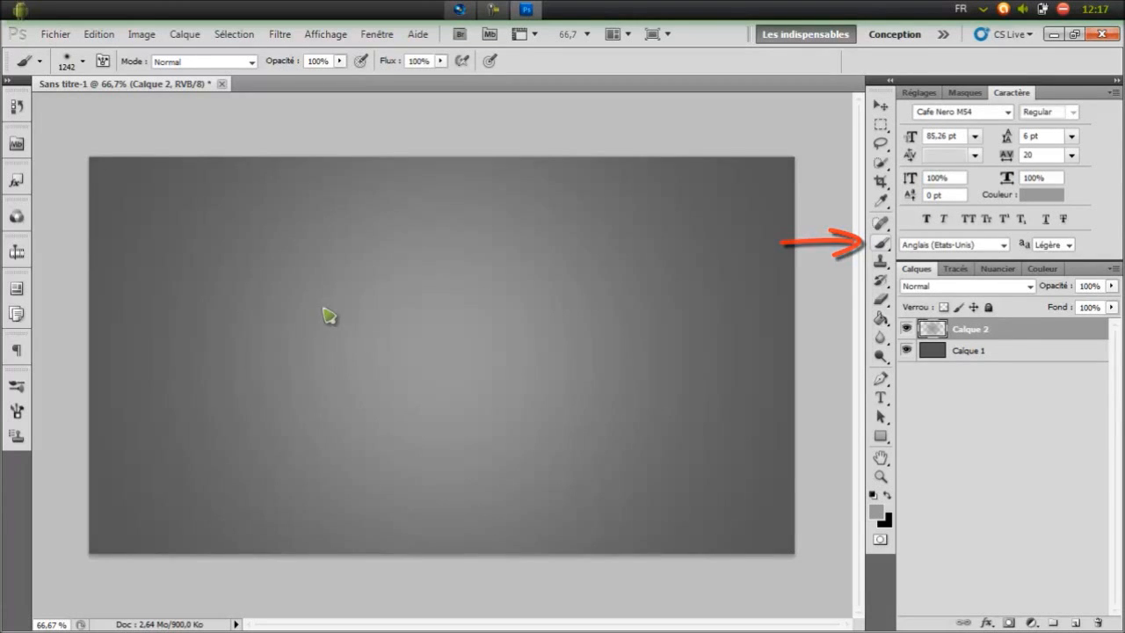
- Place the normal logo render "tuto celulol0076" from the Bureau folder into the document at its original size
key(v)
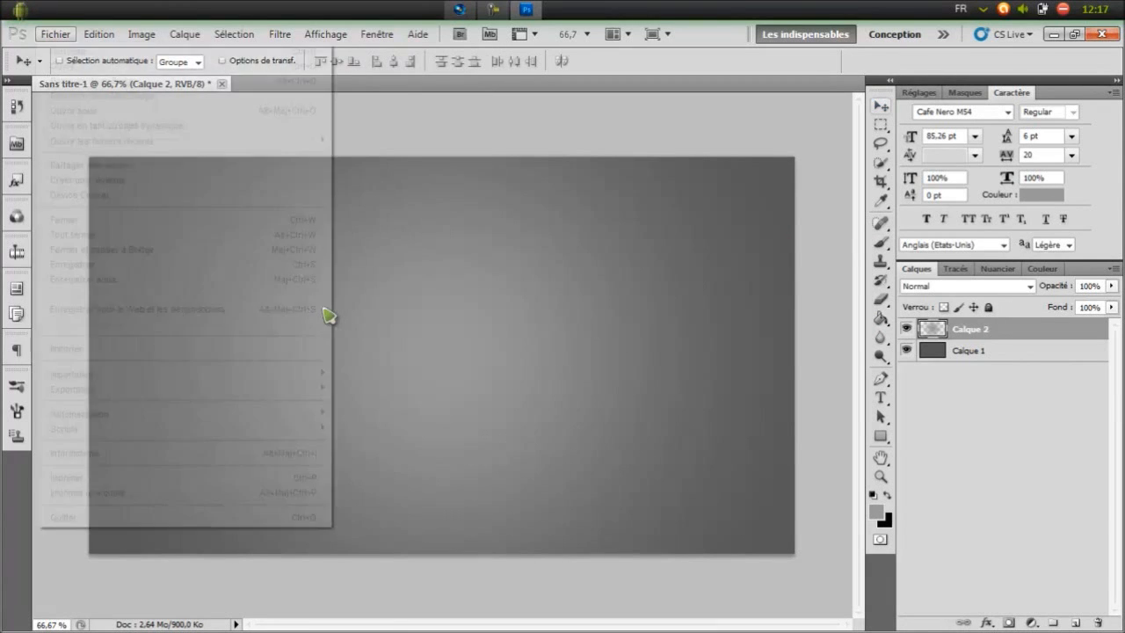
click(55, 34)
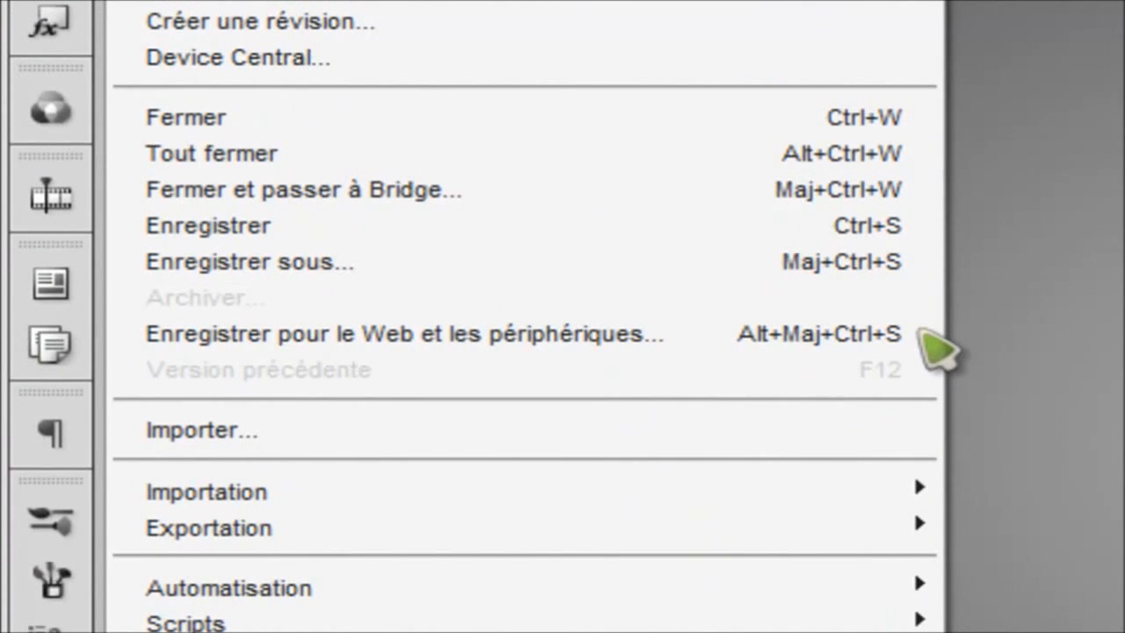
key(Down)
key(Down)
key(Down)
key(Down)
key(Down)
key(Down)
key(Down)
key(Down)
key(Down)
key(Down)
key(Down)
key(Return)
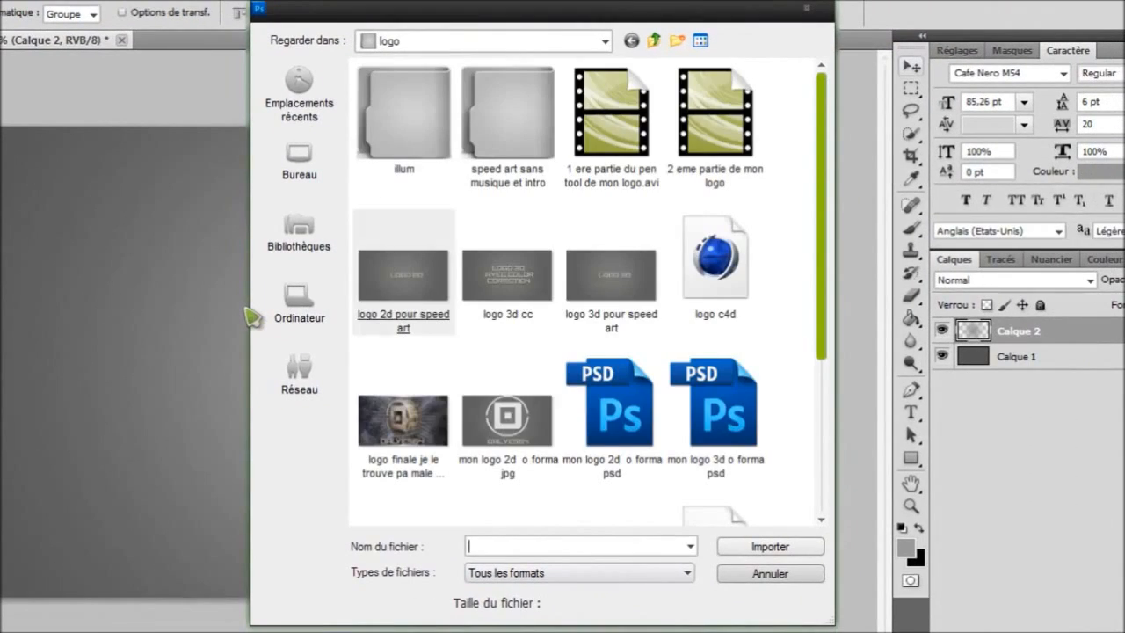
click(299, 166)
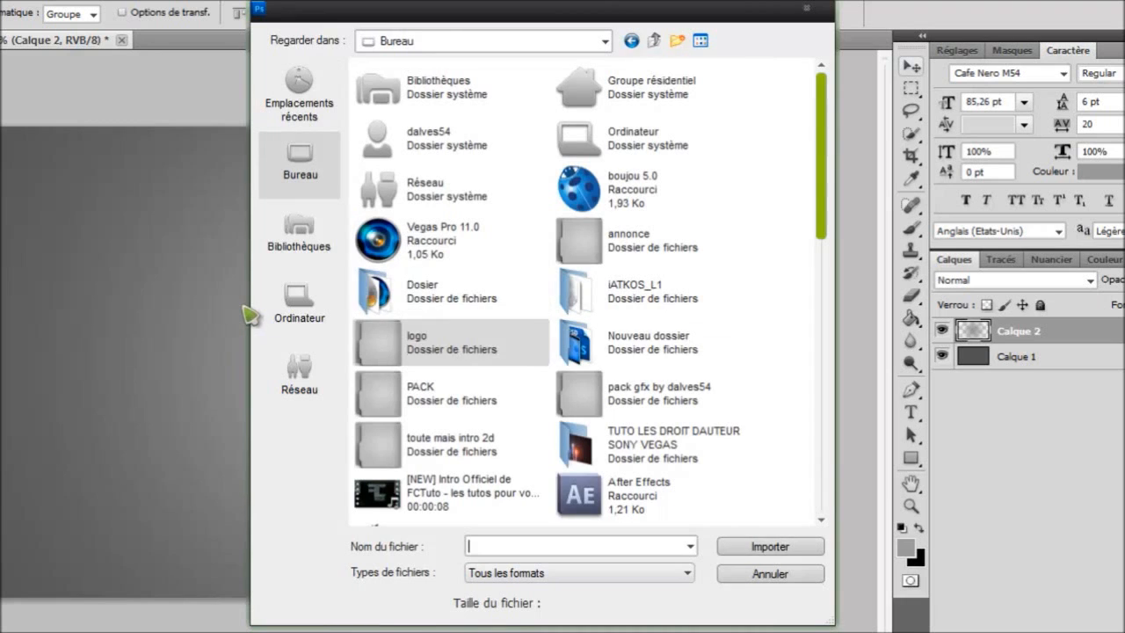
scroll(585, 290, down, 3)
scroll(585, 291, down, 12)
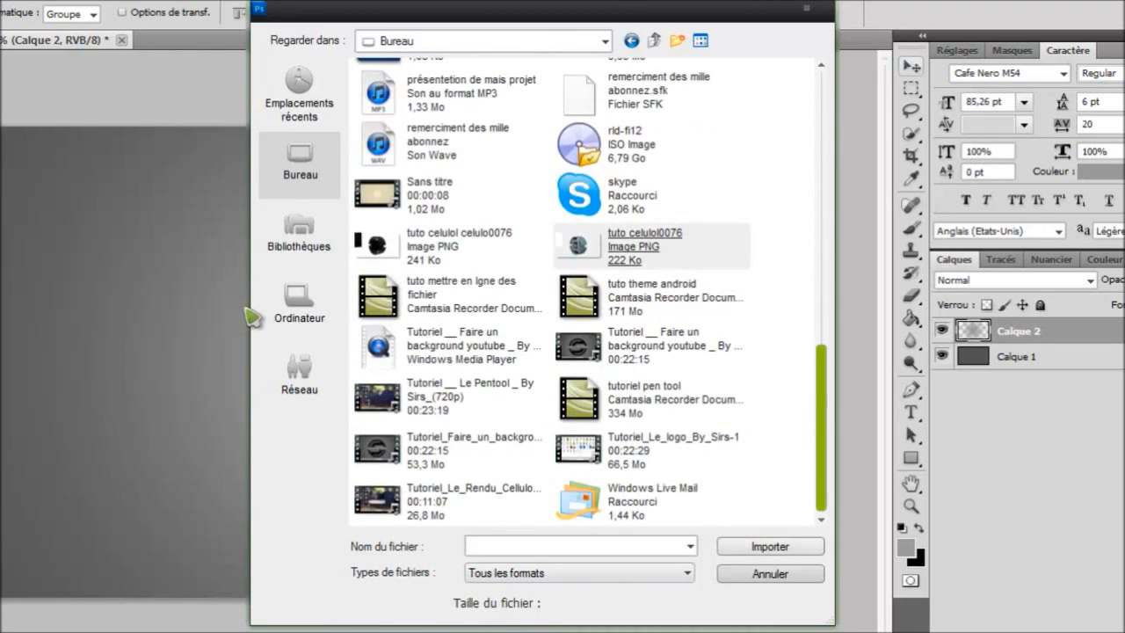
click(633, 245)
click(646, 246)
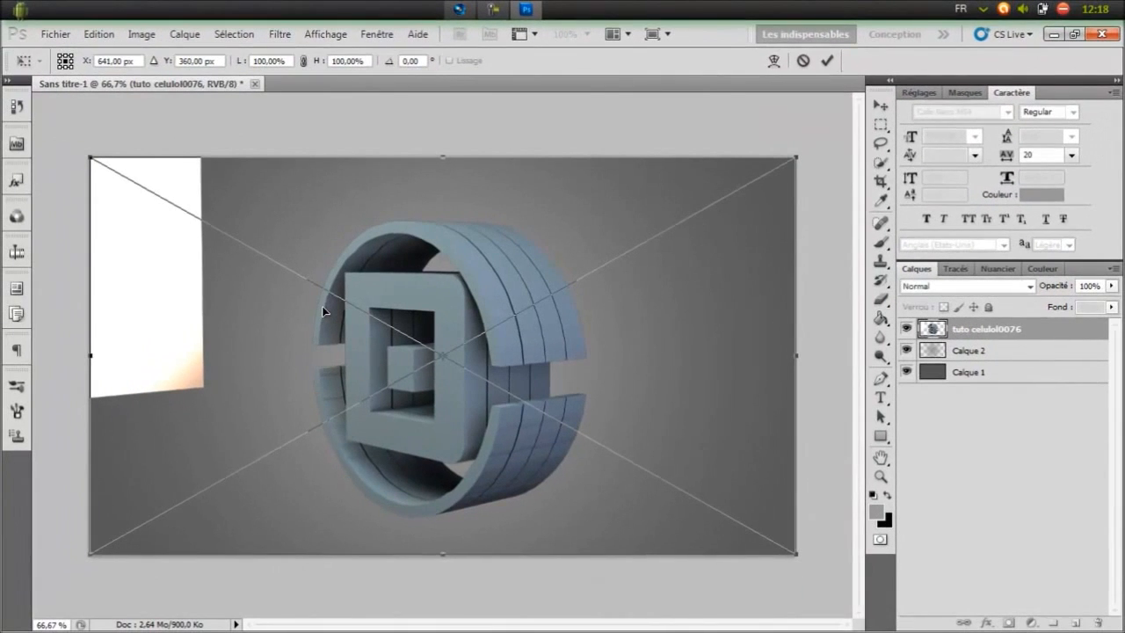
key(Return)
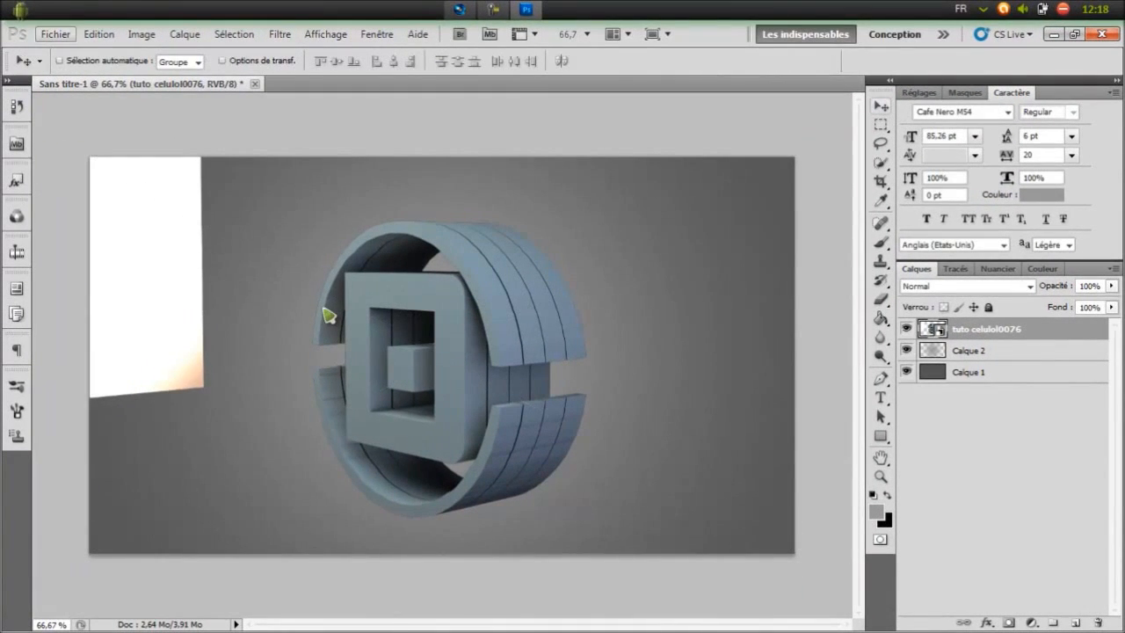
- Place the wireframe render "tuto celulol celulo0076" from the Bureau folder above the normal logo render
key(alt+f)
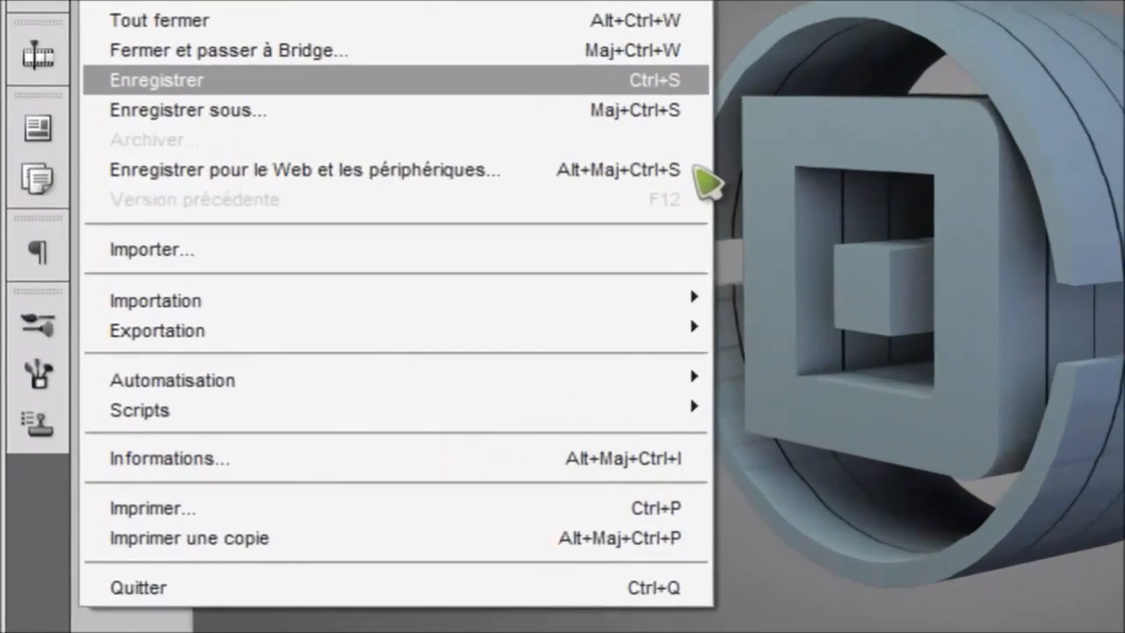
key(Return)
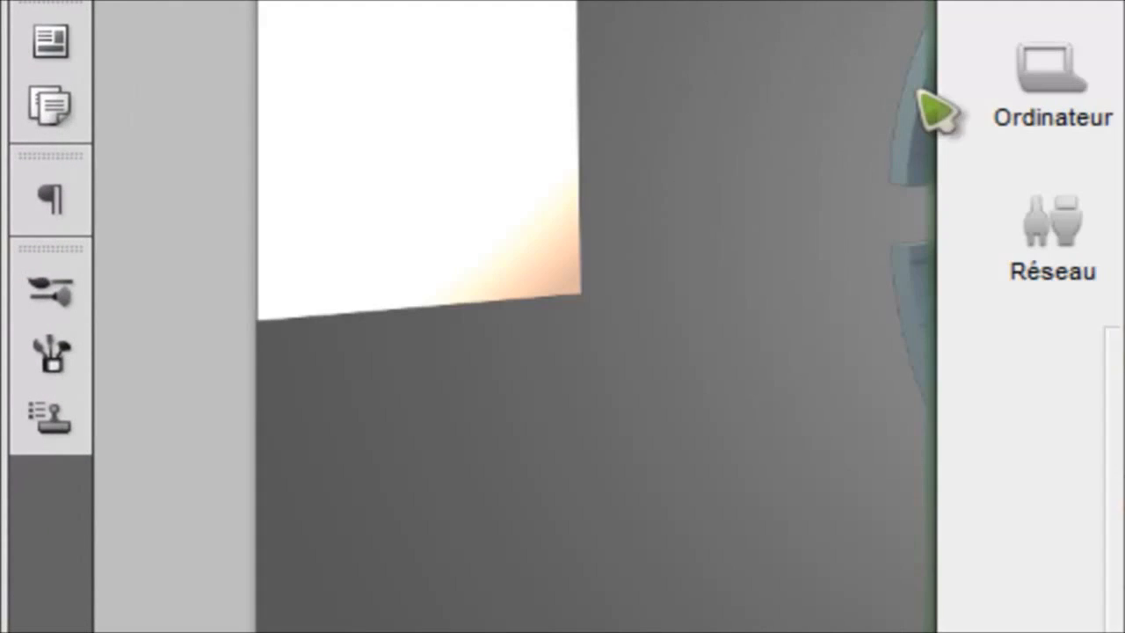
key(Escape)
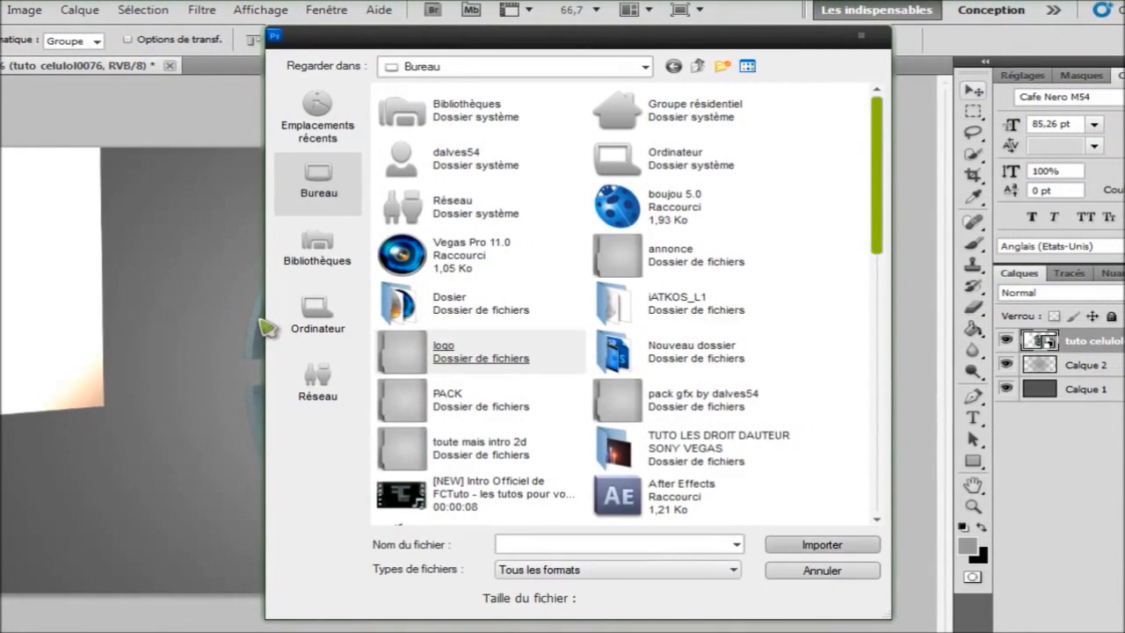
scroll(483, 364, down, 5)
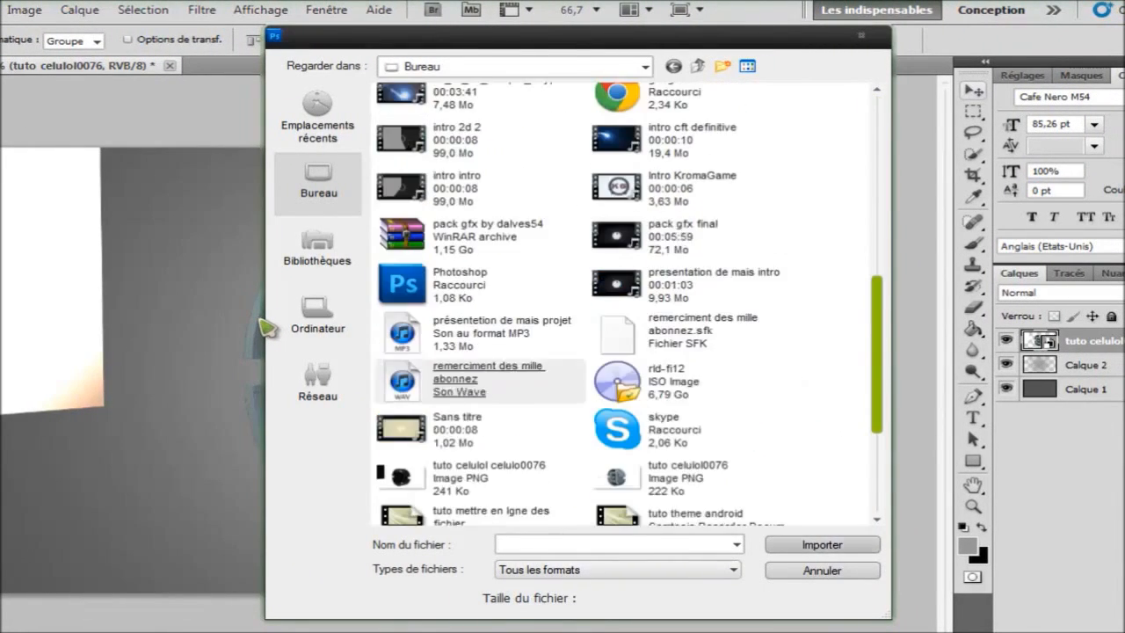
scroll(484, 369, down, 4)
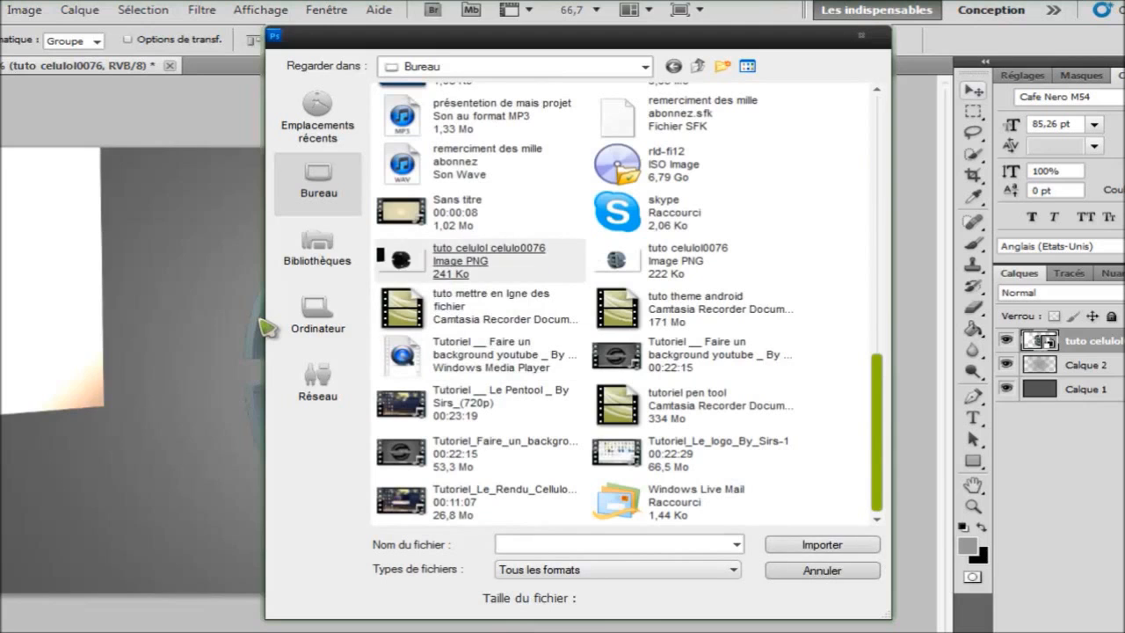
click(479, 260)
key(Return)
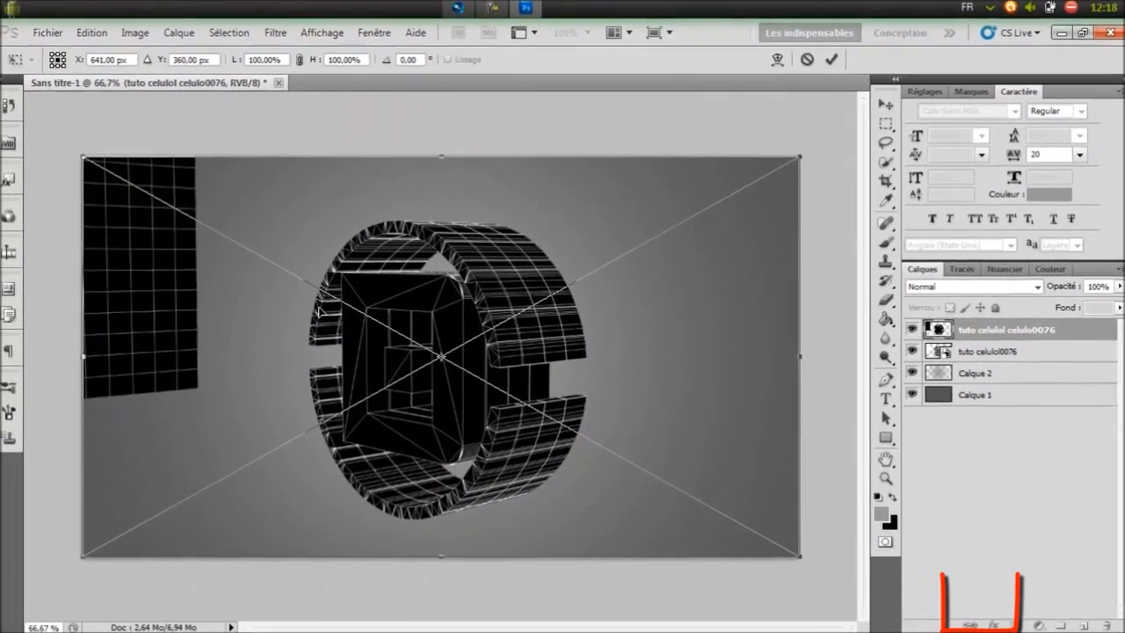
key(Return)
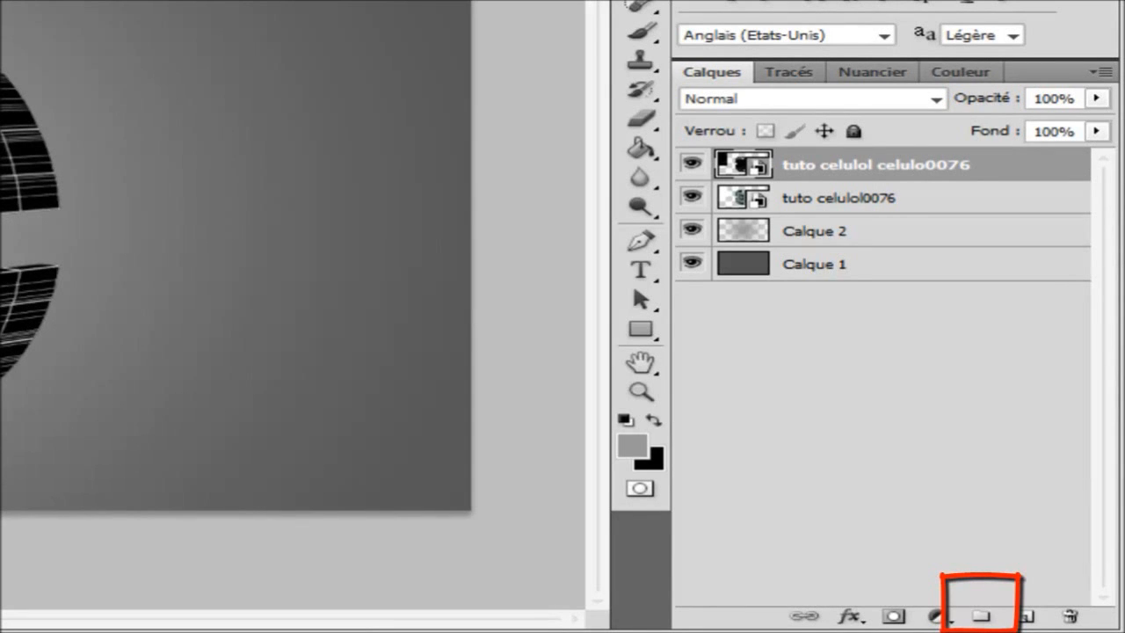
- Create a layer group and move both placed logo render layers into it
click(980, 616)
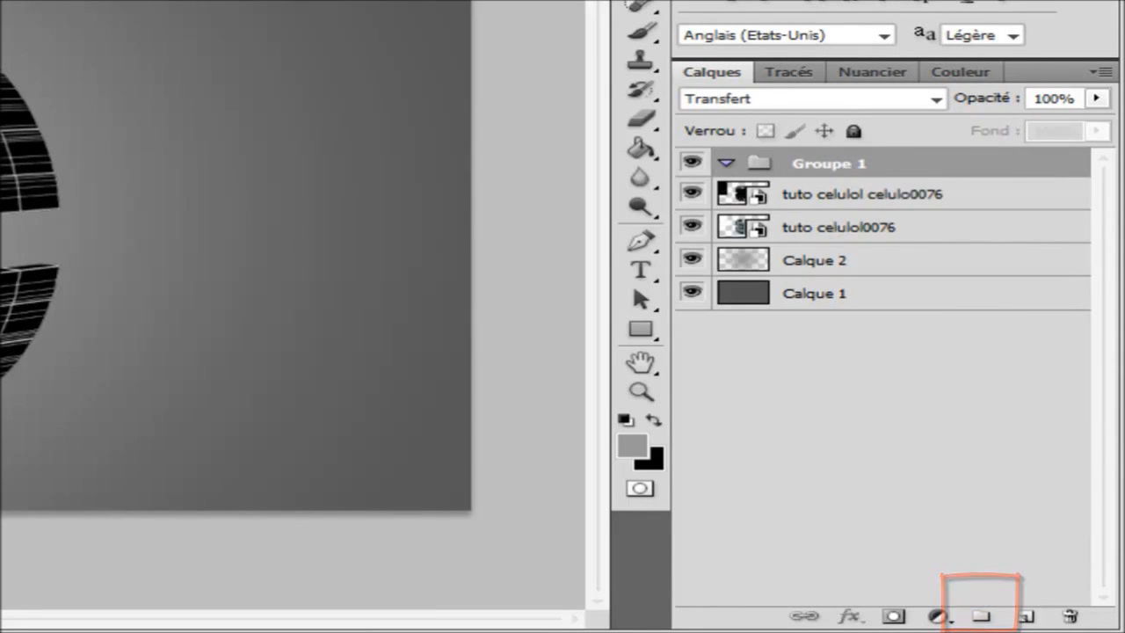
click(876, 194)
ctrl+click(851, 227)
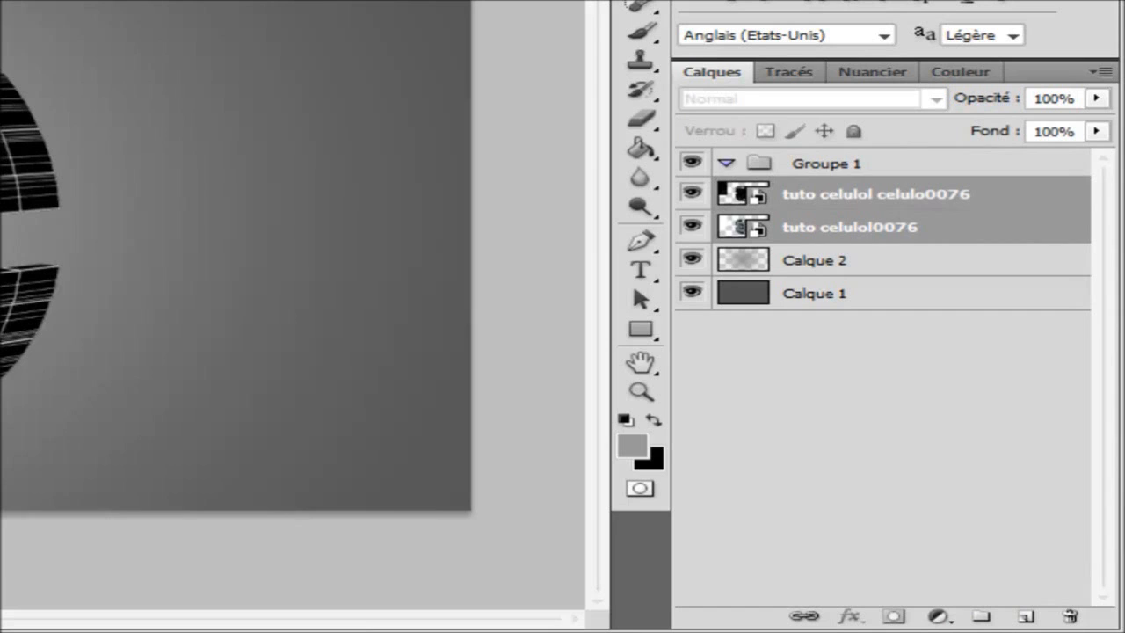
drag(851, 211, 850, 163)
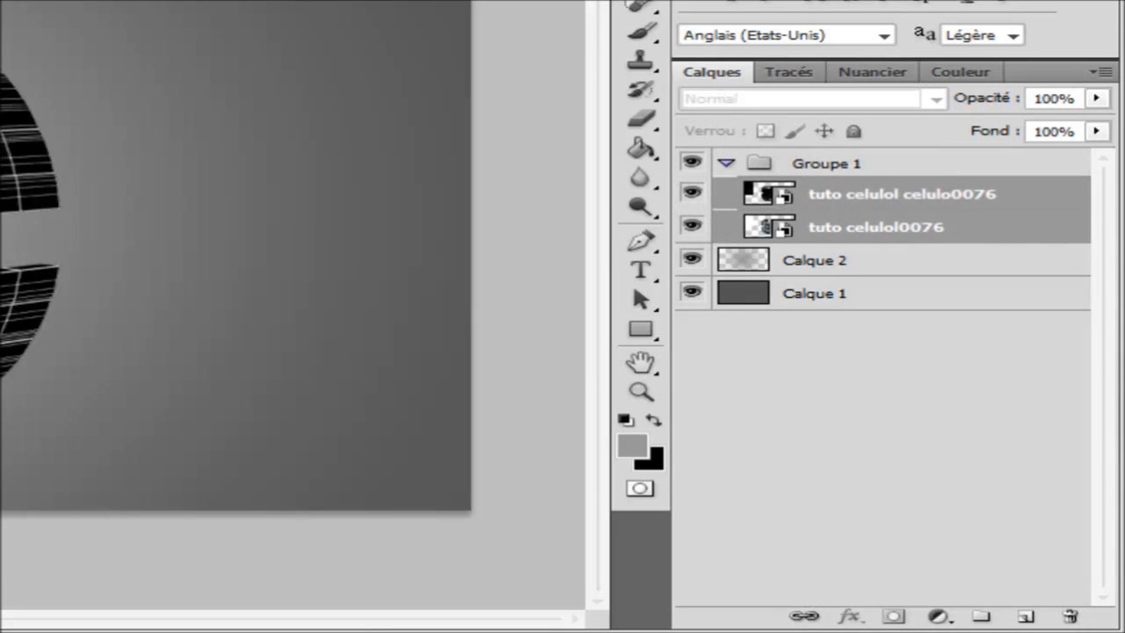
click(726, 163)
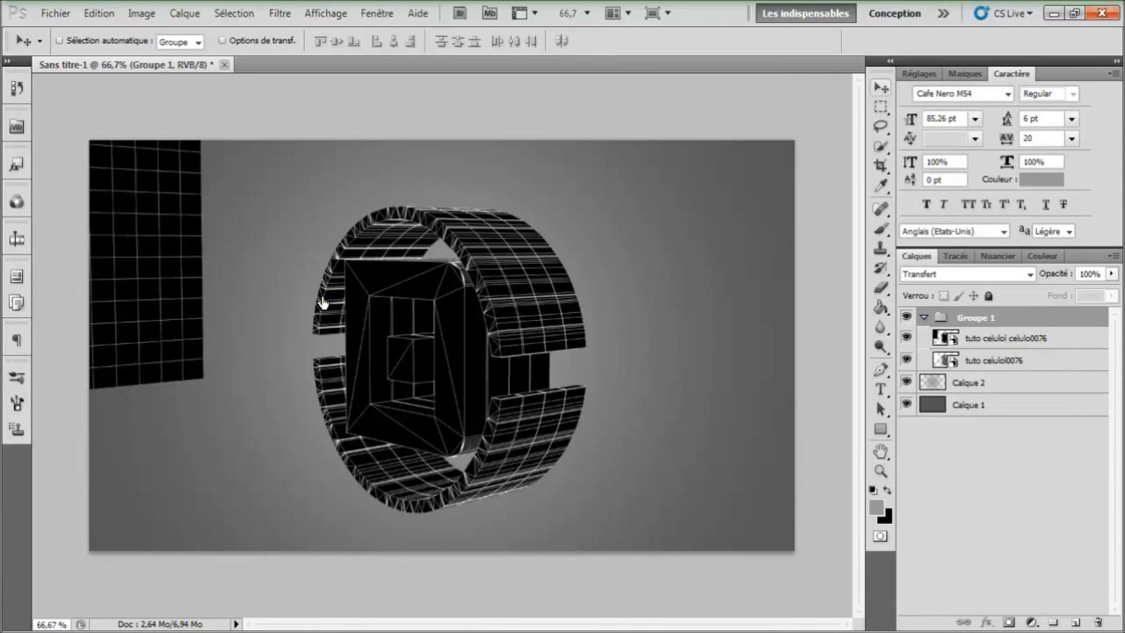
- Select the "tuto celulol celulo0076" layer and rasterize it so that the Eraser tool can edit it
key(alt+bracketleft)
key(e)
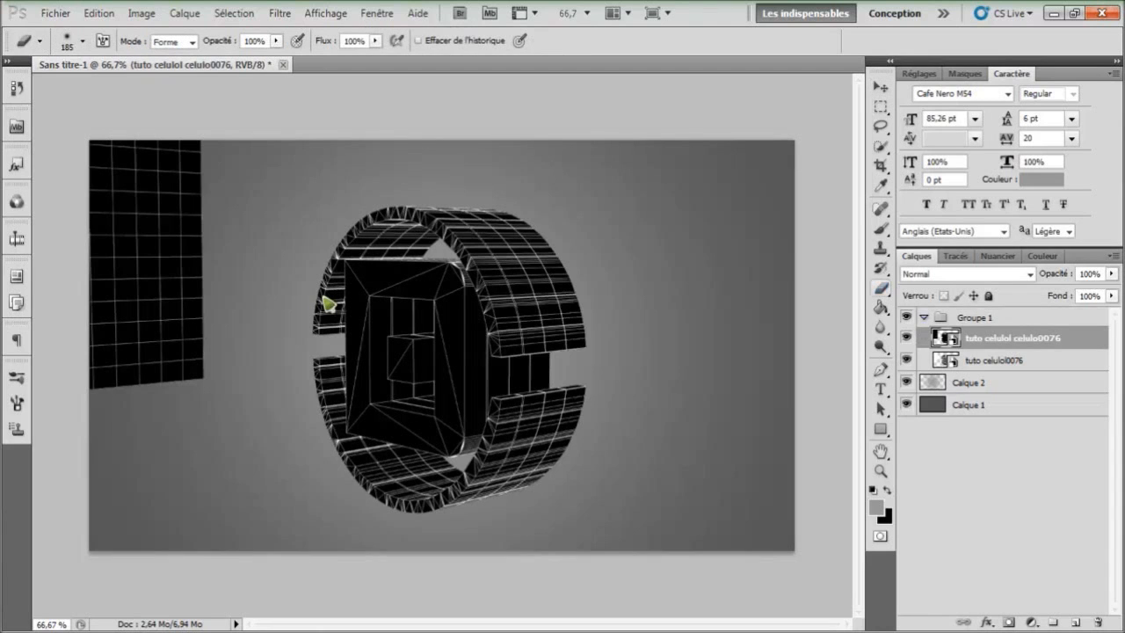
click(328, 303)
key(Return)
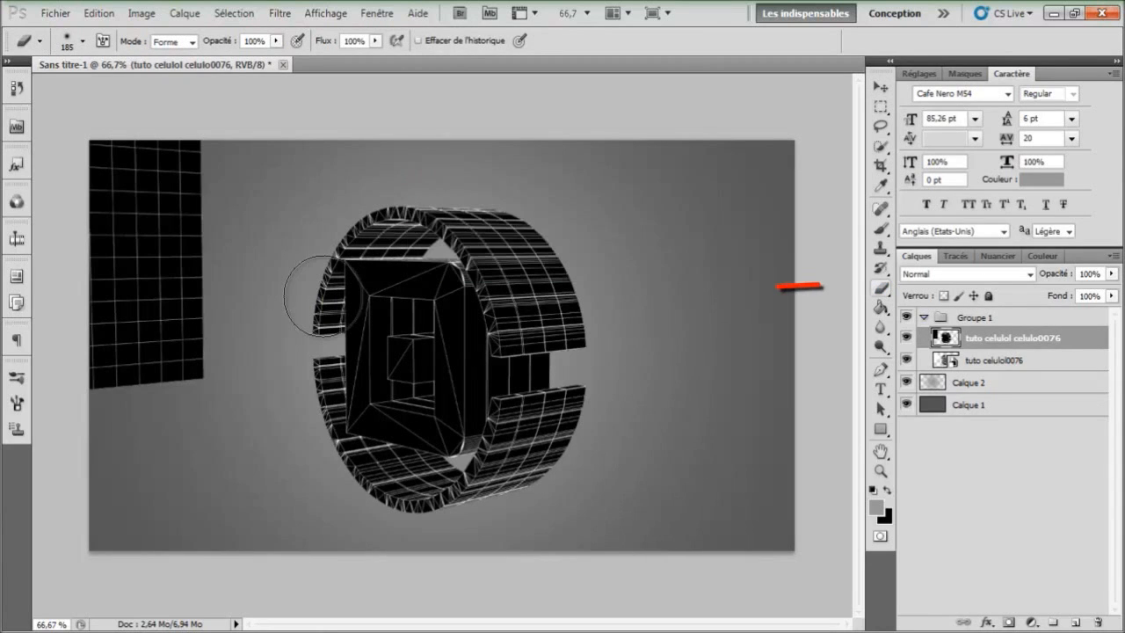
- Erase the stray plane in the canvas's upper-left corner from the wireframe layer and from the "tuto celulol0076" layer, rasterizing the latter
mouse_move(161, 255)
mouse_down()
mouse_move(136, 163)
mouse_move(201, 171)
mouse_move(98, 167)
mouse_move(104, 281)
mouse_move(123, 344)
mouse_move(169, 326)
mouse_move(180, 286)
mouse_move(106, 351)
mouse_up()
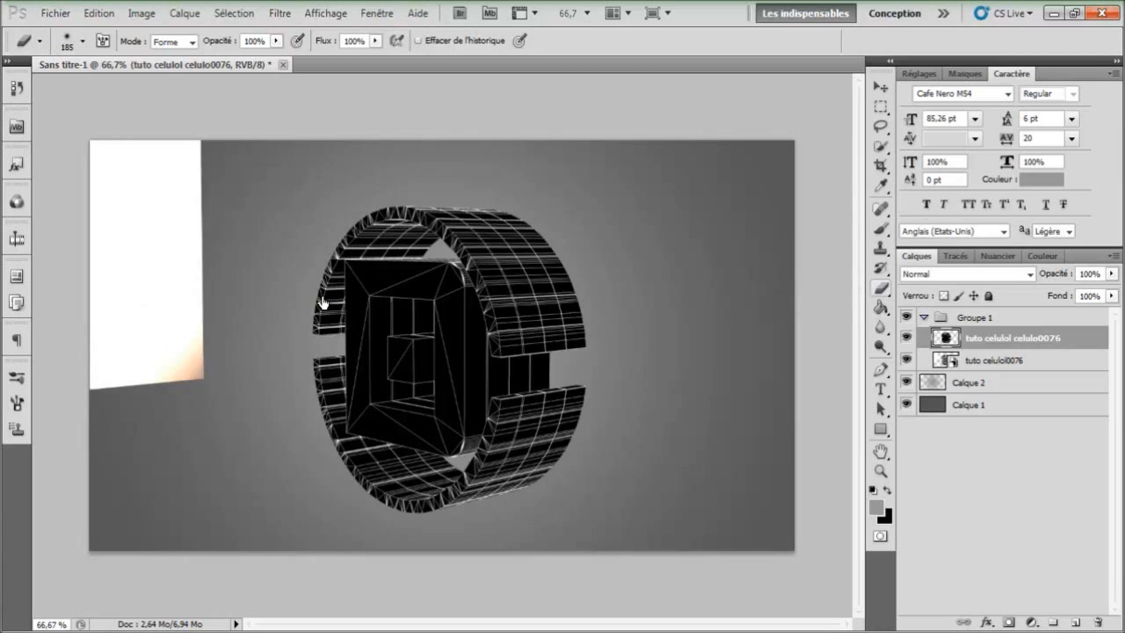
key(alt+bracketleft)
click(325, 304)
key(Return)
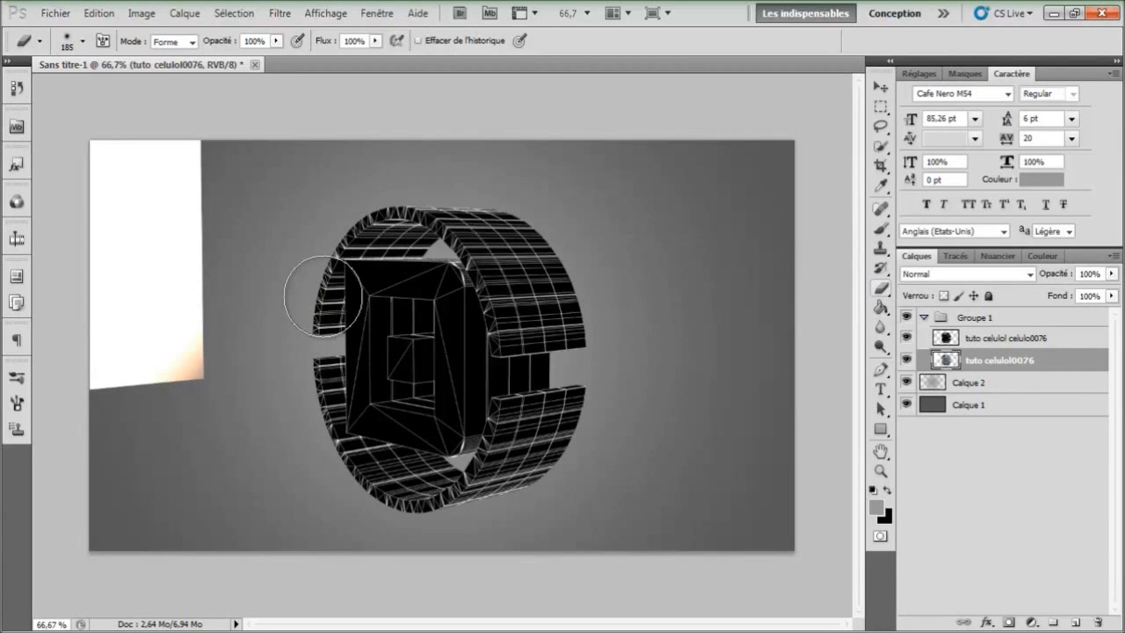
mouse_move(95, 193)
mouse_down()
mouse_move(98, 352)
mouse_move(139, 374)
mouse_move(201, 354)
mouse_move(211, 264)
mouse_move(189, 145)
mouse_move(181, 347)
mouse_up()
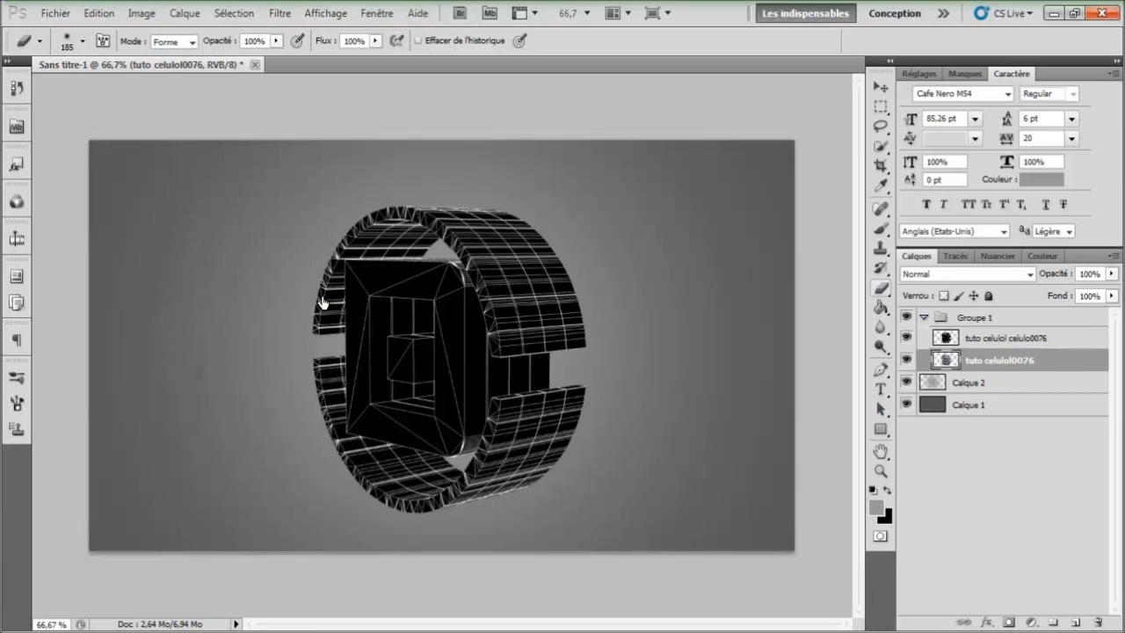
- Hide and show the "tuto celulol celulo0076" wireframe layer to compare it with the normal render beneath, leaving the wireframe layer selected
key(alt+bracketright)
click(323, 296)
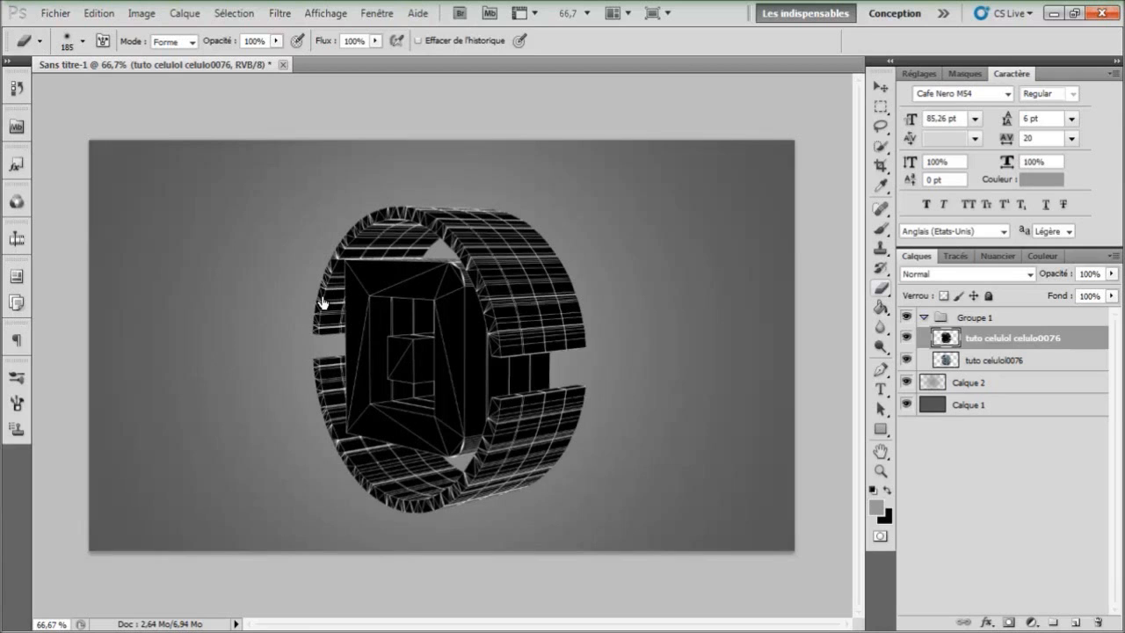
key(alt+bracketleft)
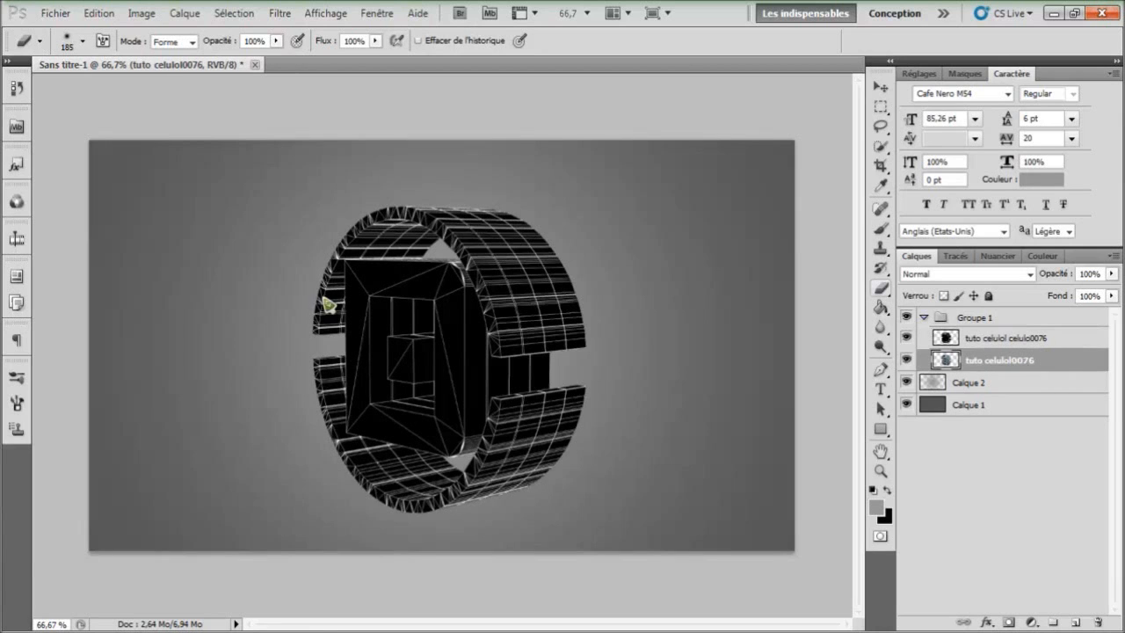
click(907, 338)
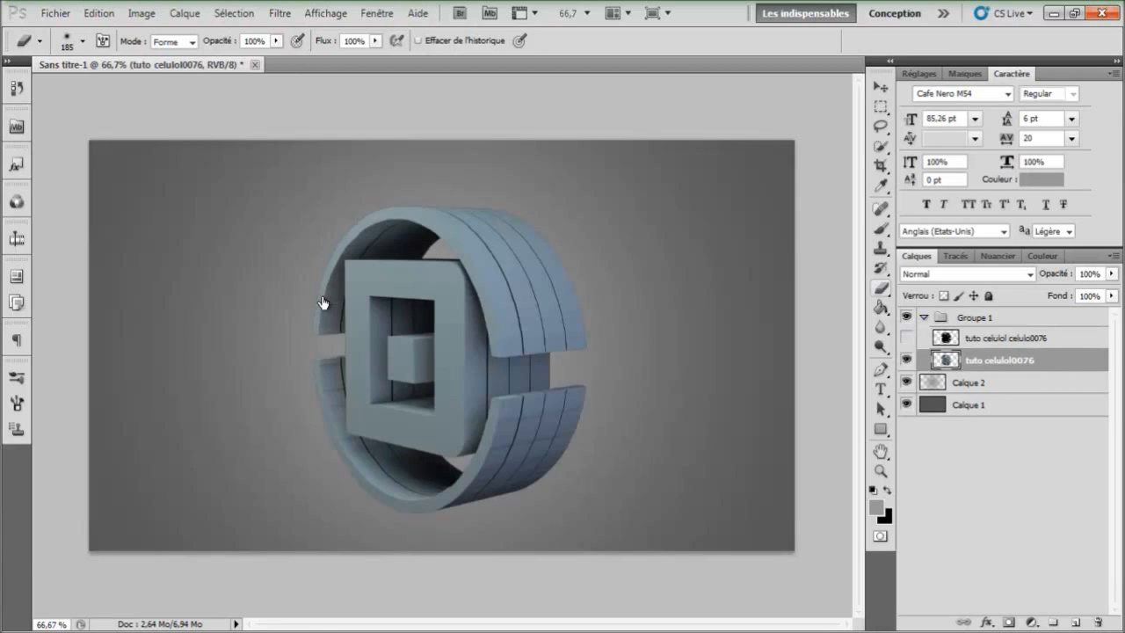
click(906, 338)
key(alt+bracketright)
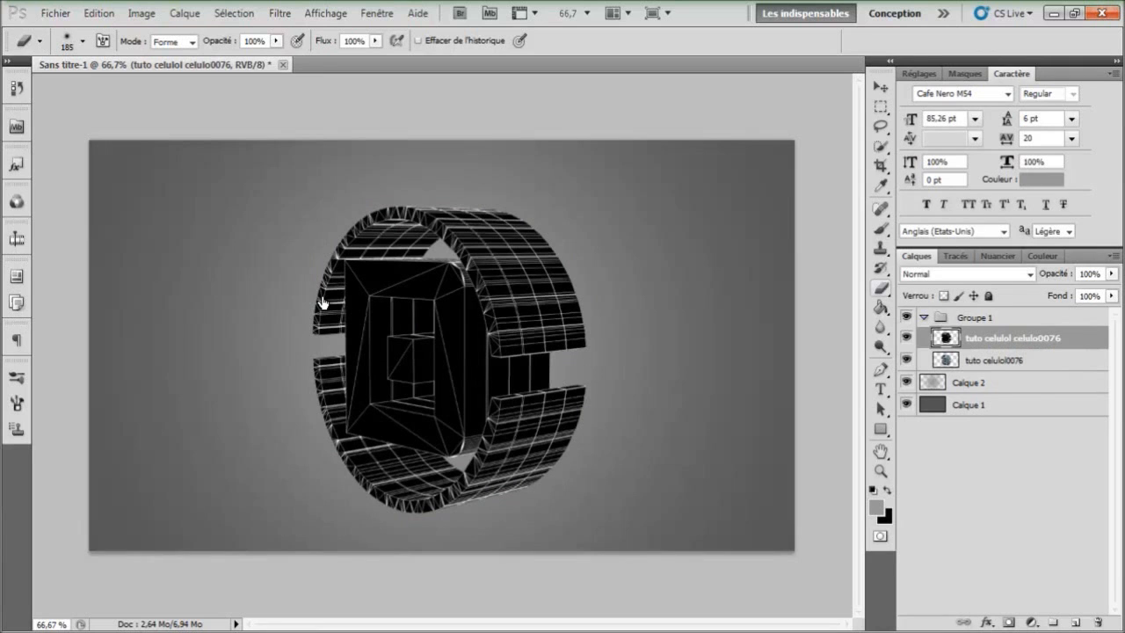
- Compare several blend modes on the wireframe layer, including Superposition and Densité linéaire - (Ajout), and set it to Incrustation
click(967, 274)
key(Down)
key(Return)
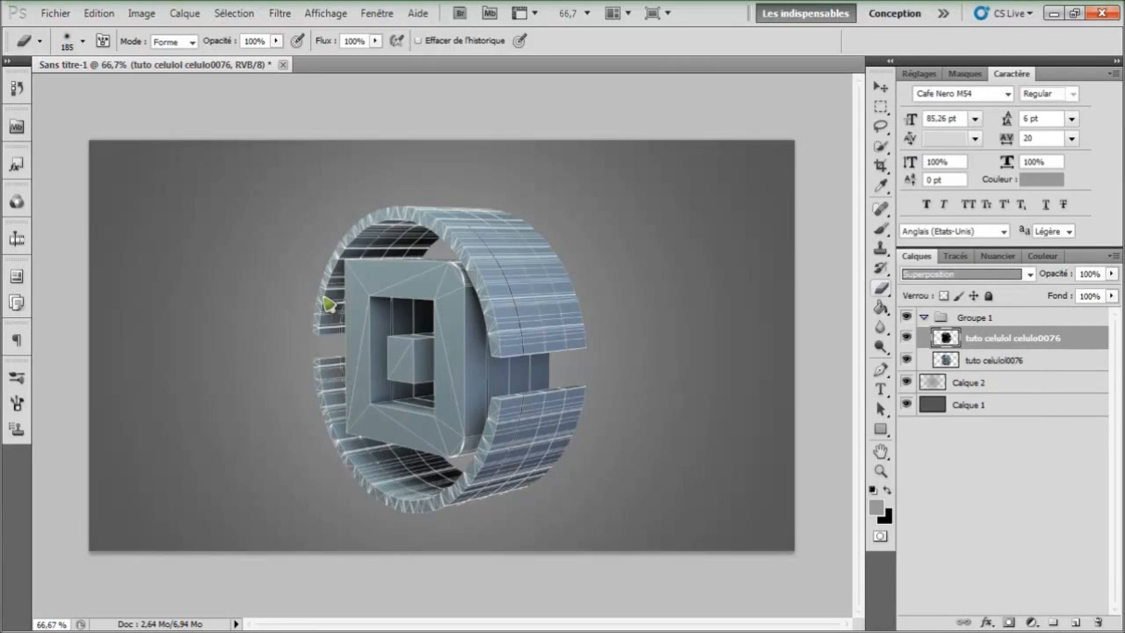
key(Down)
key(Down)
key(Down)
key(Down)
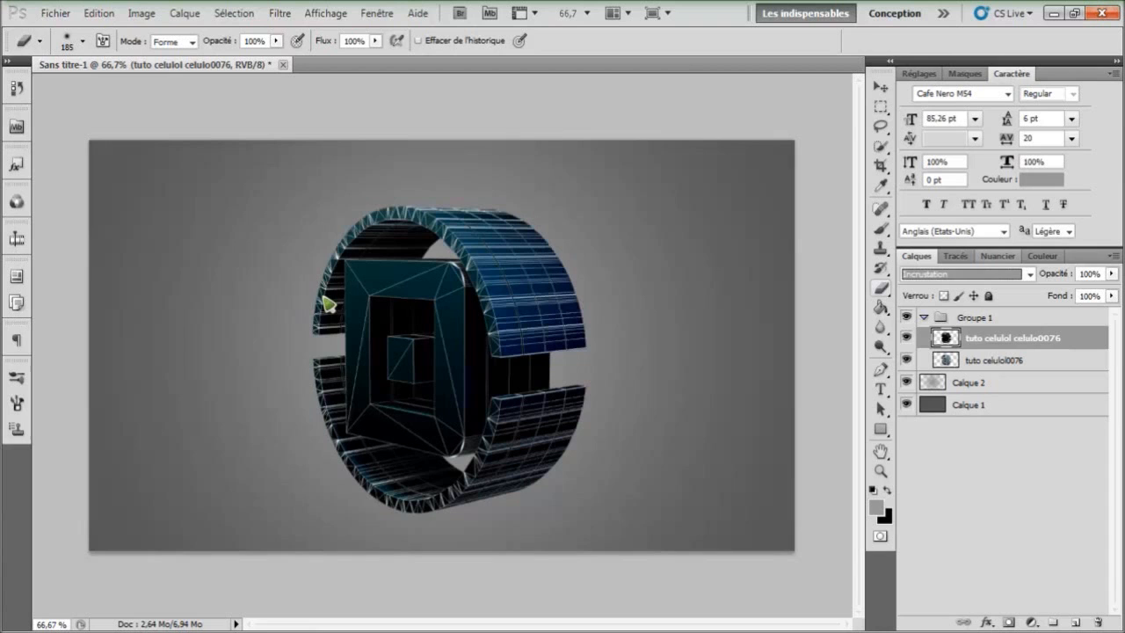
key(Up)
key(Up)
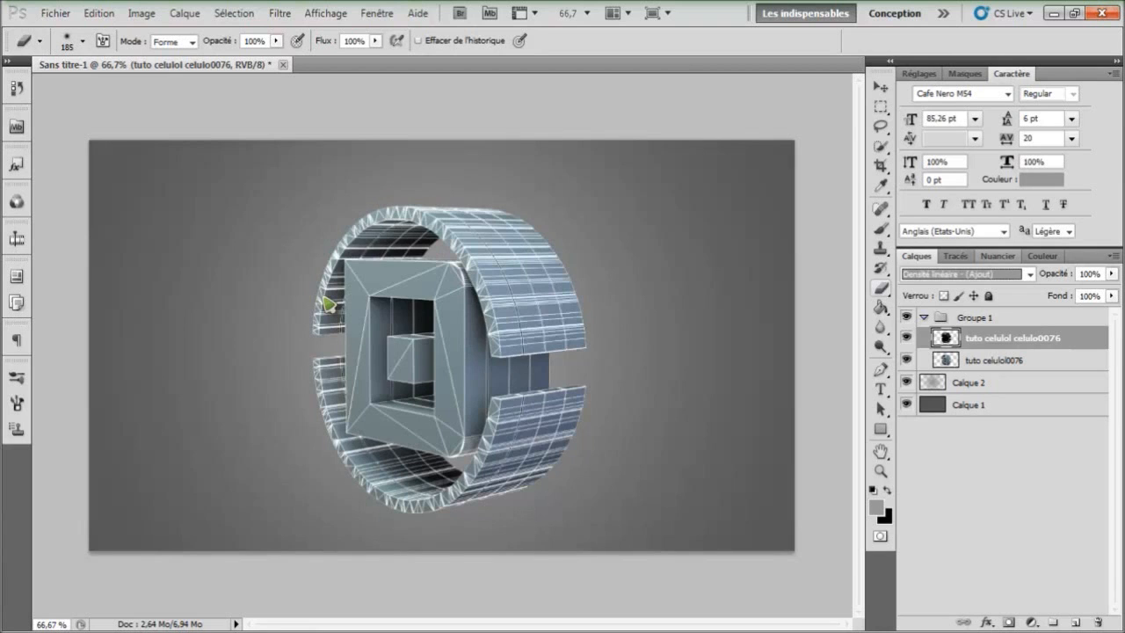
key(Down)
key(Down)
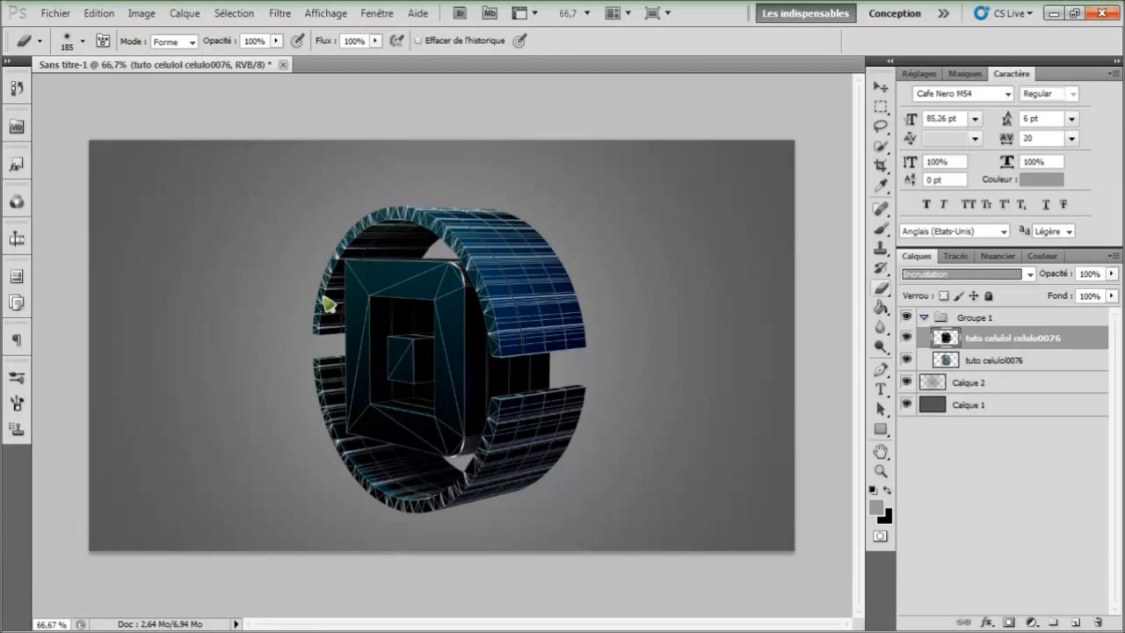
click(880, 87)
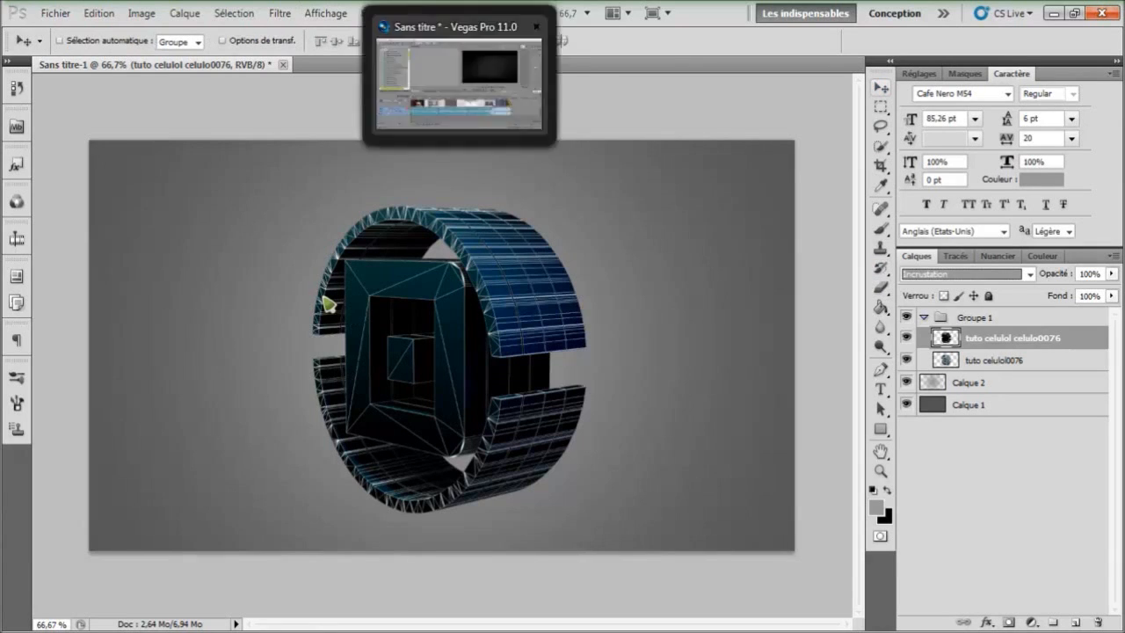
- Show the desktop to examine the finished gold logo wallpaper and return to the Photoshop document
key(F9)
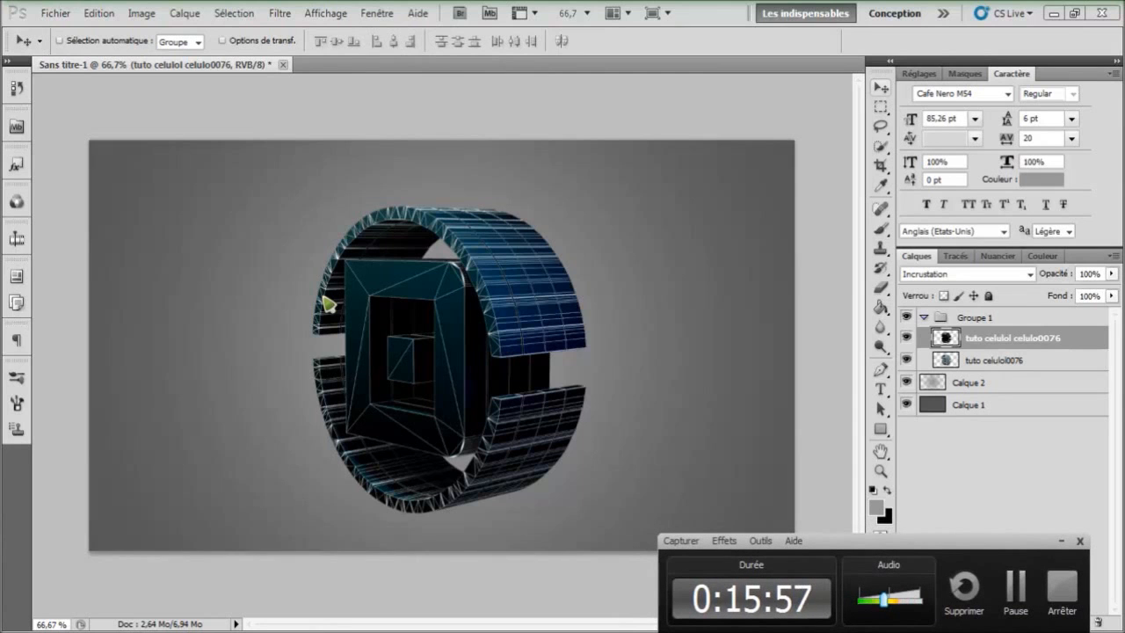
key(super+d)
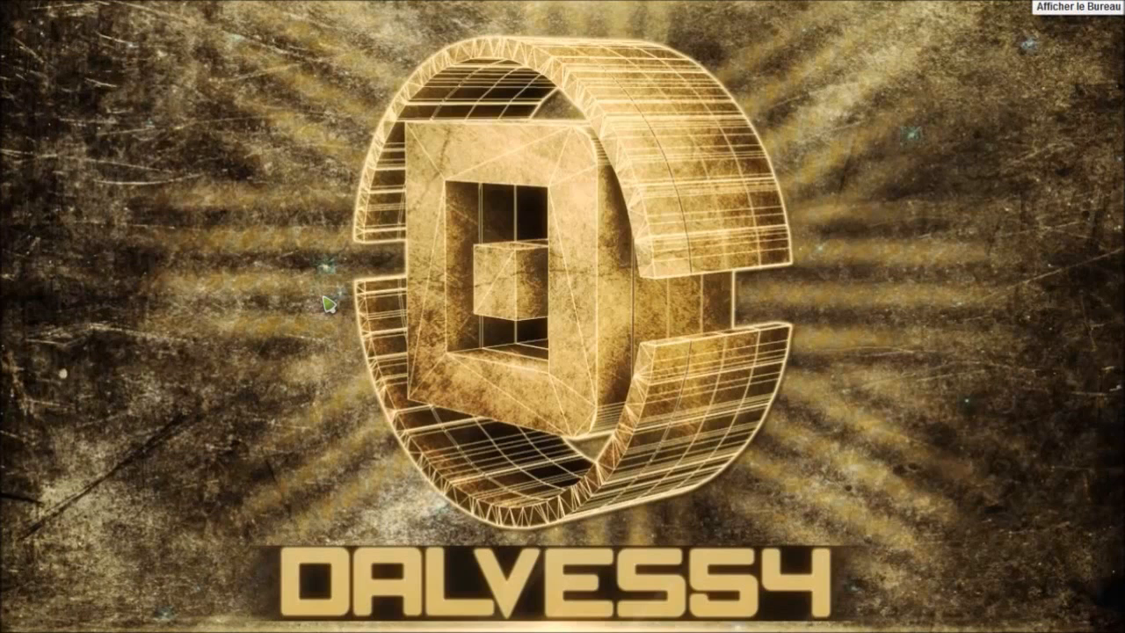
key(super+d)
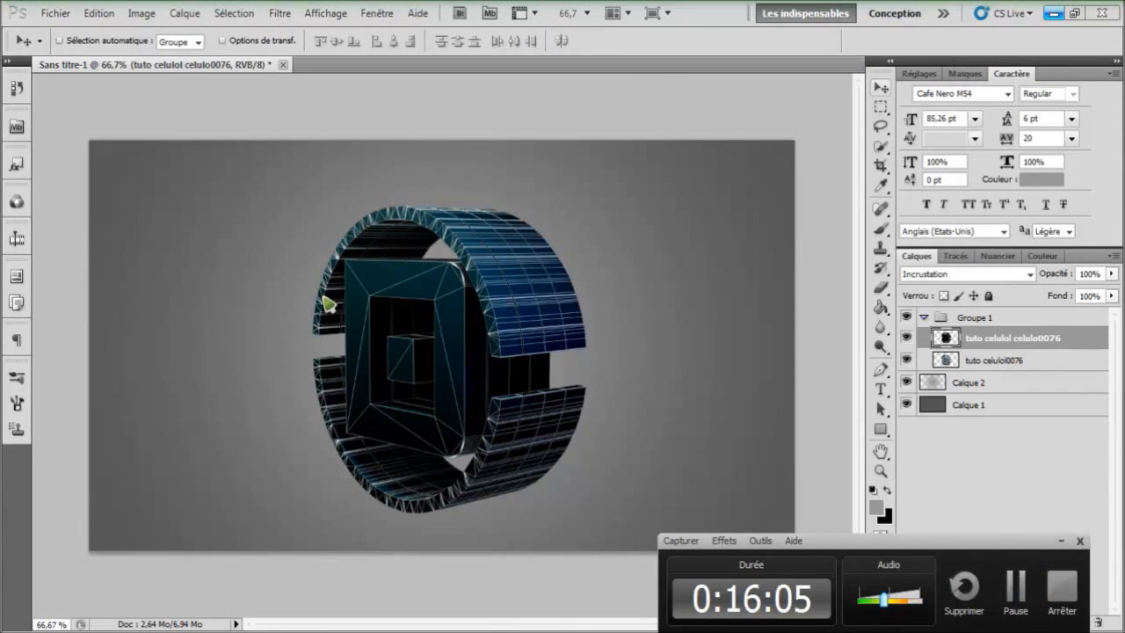
click(1062, 541)
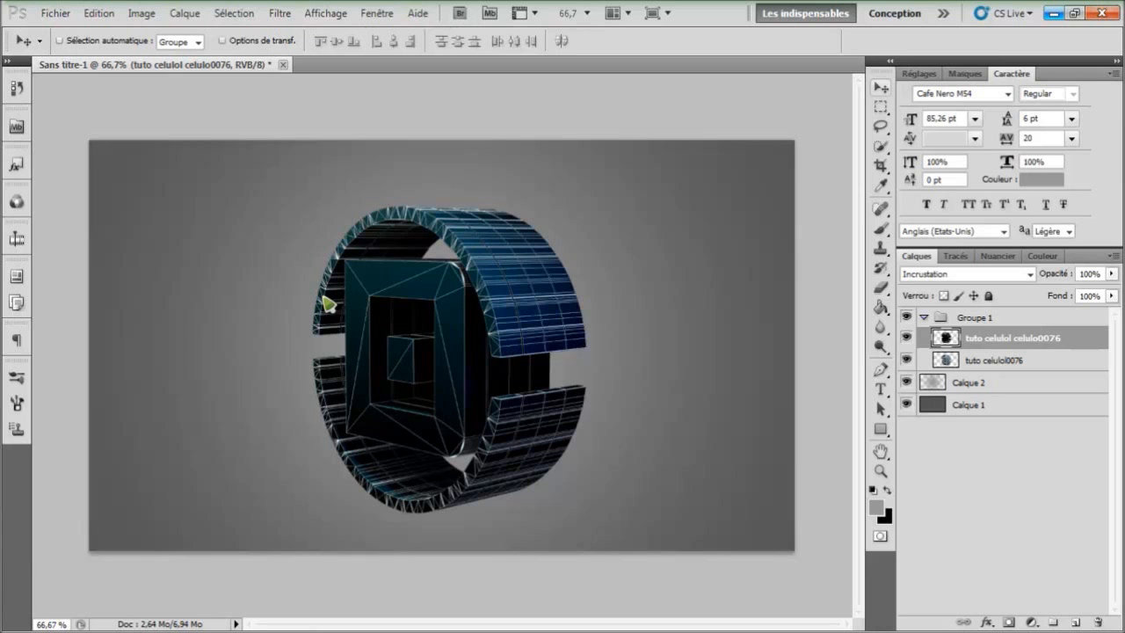
click(493, 0)
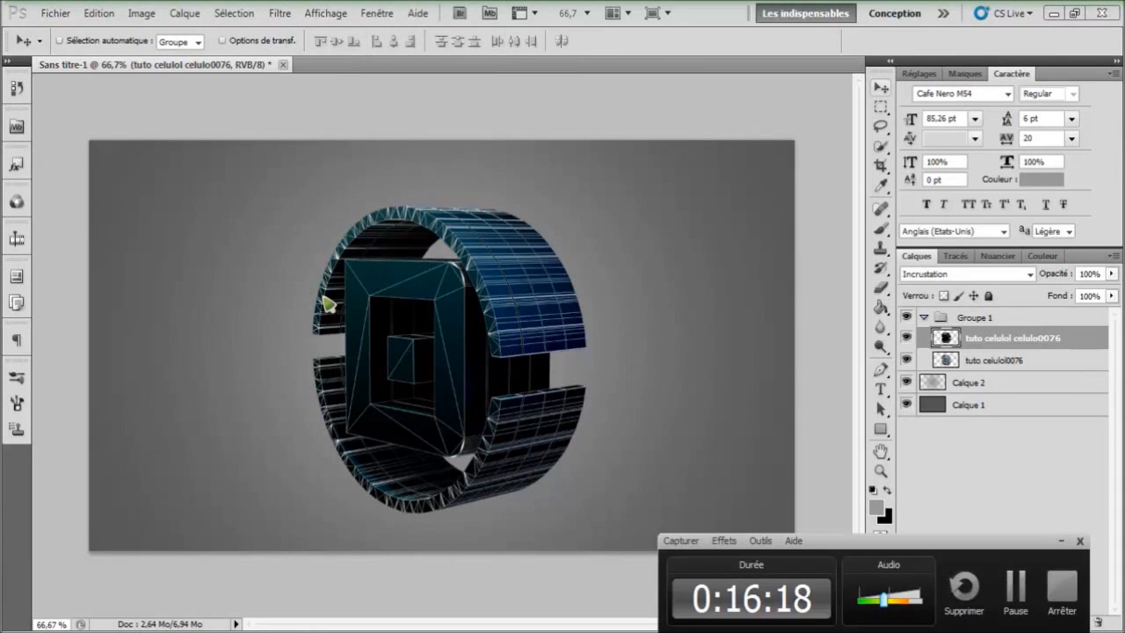